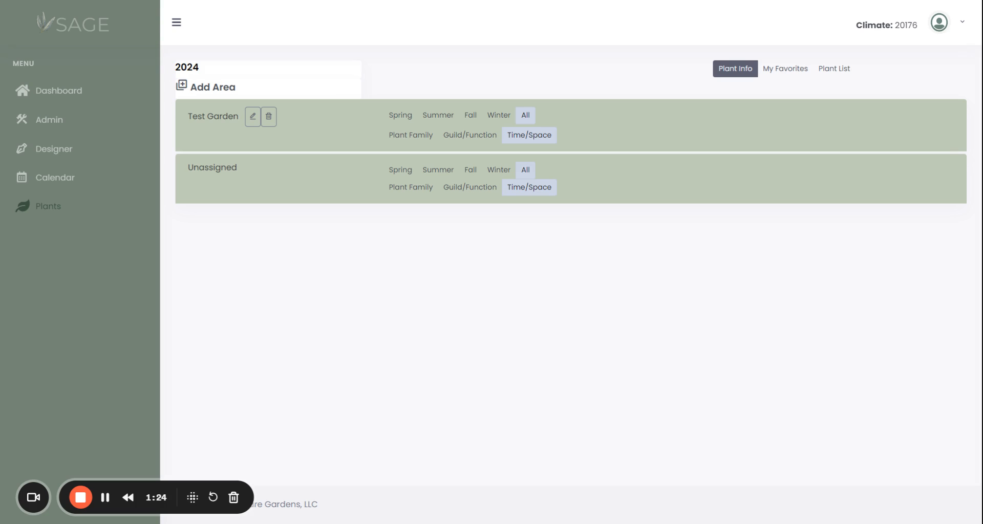
Step: Open the custom climate editor and load the saved climate test2
click(964, 27)
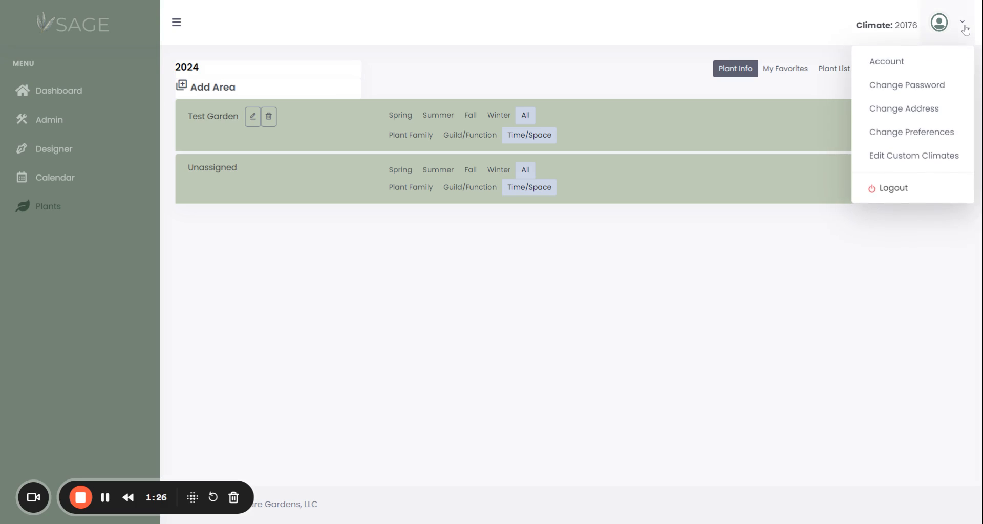
click(892, 156)
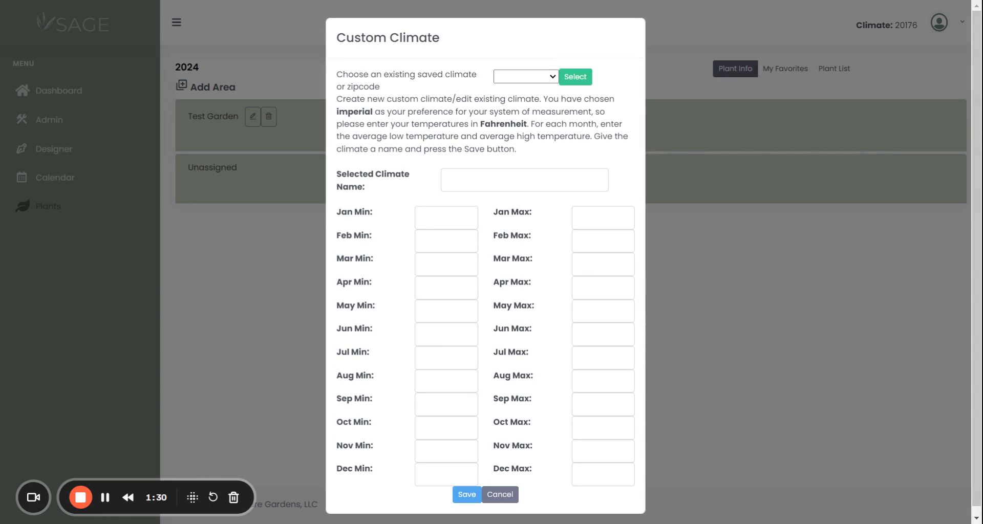
click(525, 76)
click(526, 92)
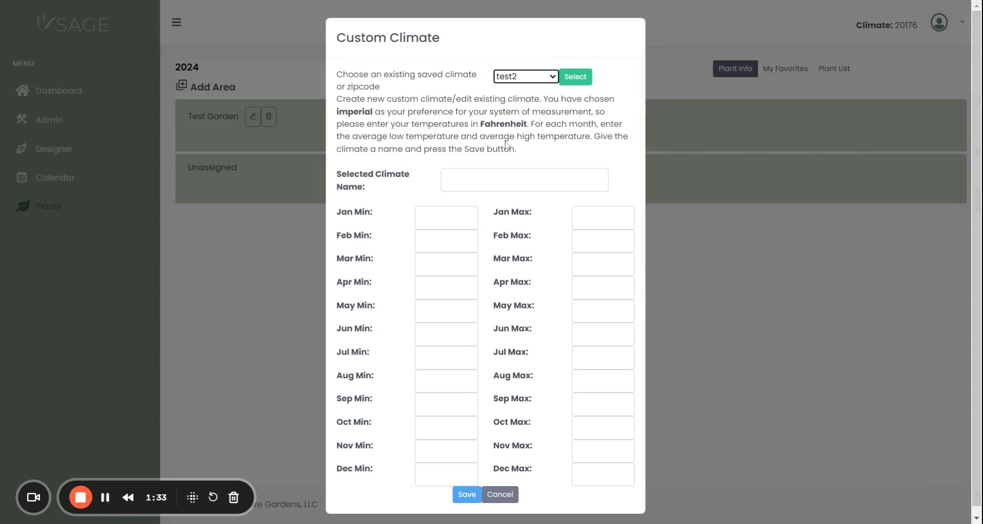
click(575, 82)
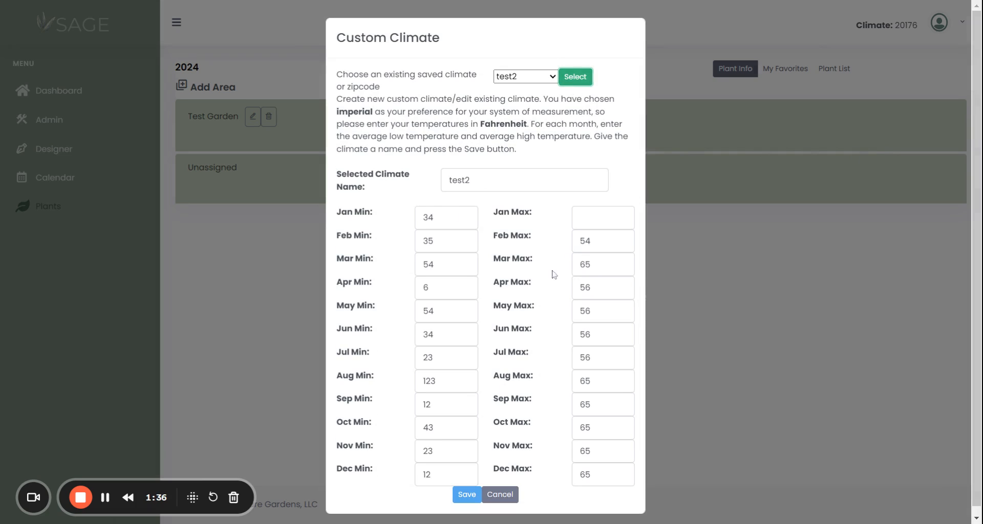
Step: Set the January maximum temperature of the test2 climate to 54 and save the climate
click(579, 217)
text(54)
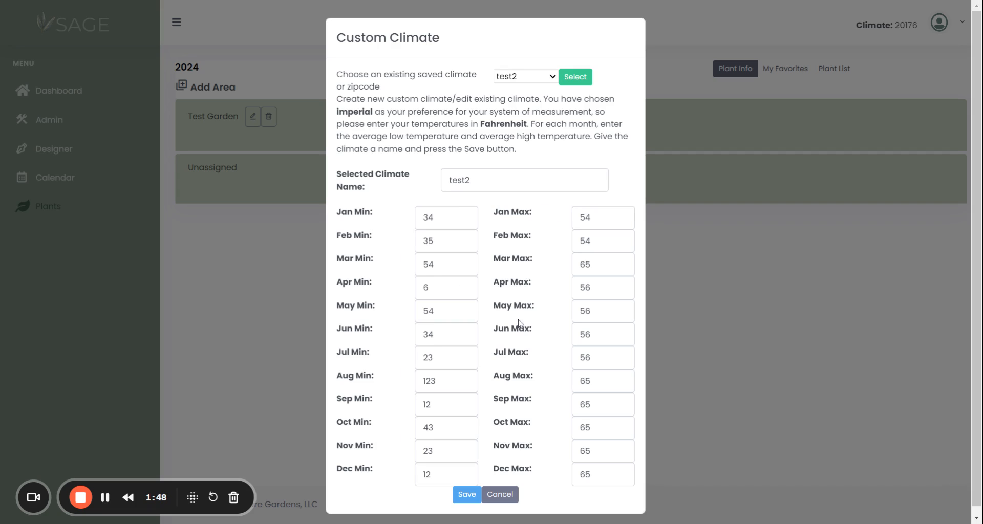
click(464, 495)
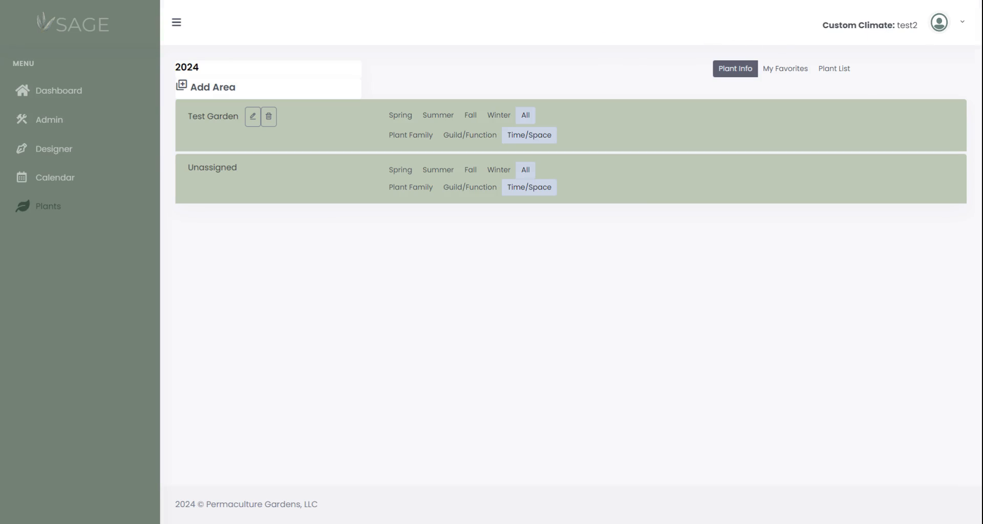
Step: Reopen the custom climate editor and switch the active climate from test2 back to the zip code climate
drag(919, 26, 896, 26)
drag(822, 26, 919, 25)
click(965, 25)
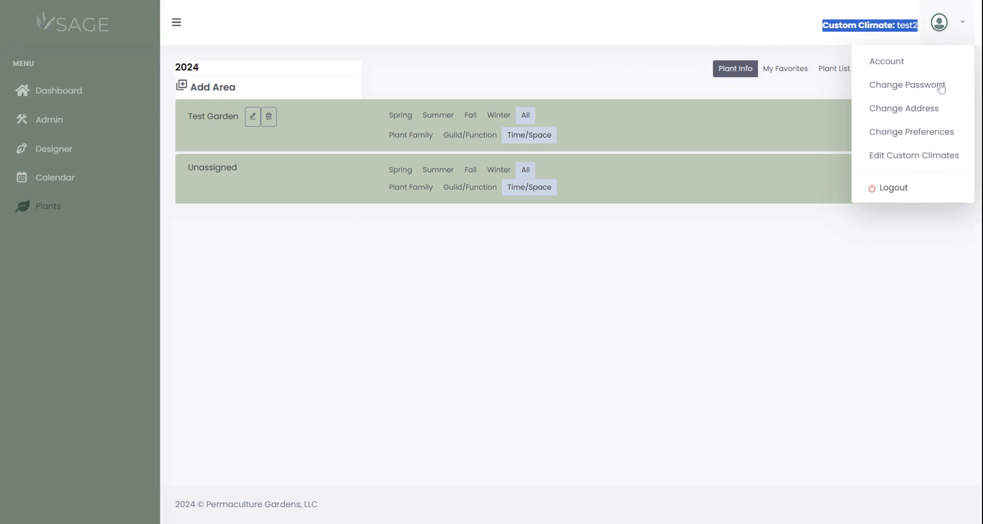
click(909, 158)
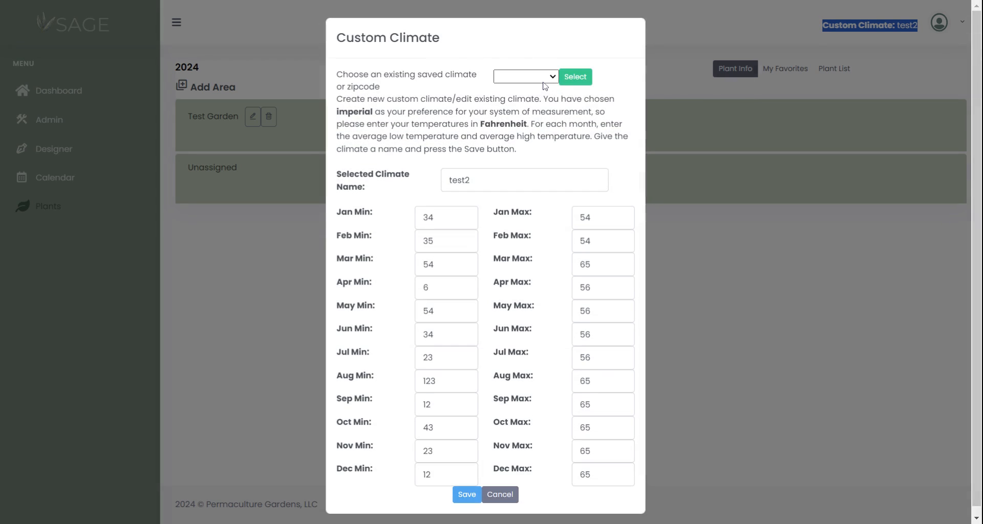
click(568, 81)
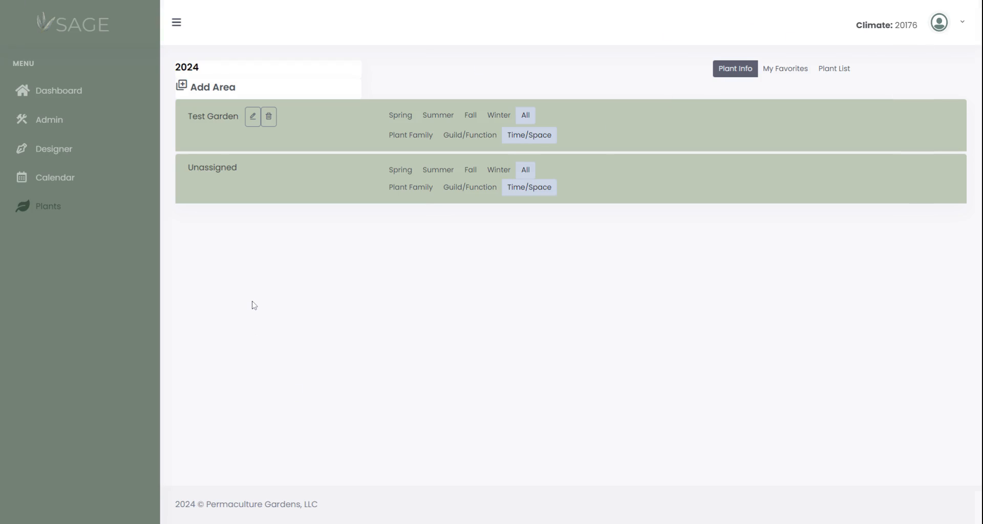
Step: Expand the Test Garden area, show it by guild/function and start a new guild
click(210, 124)
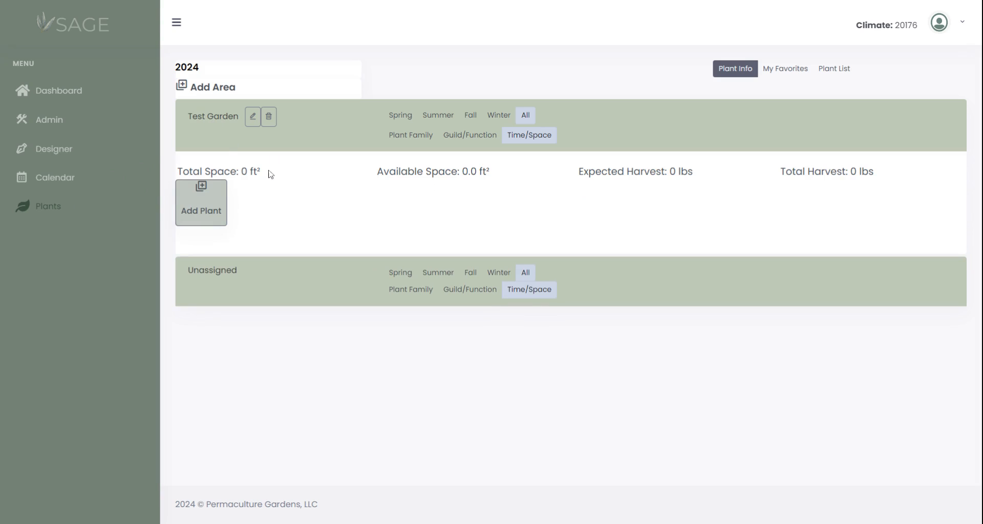
click(468, 142)
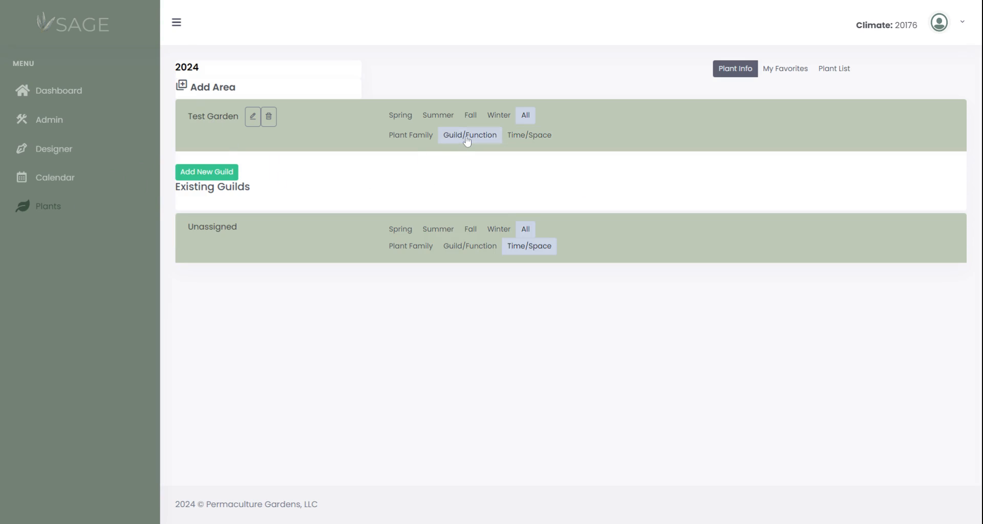
click(210, 174)
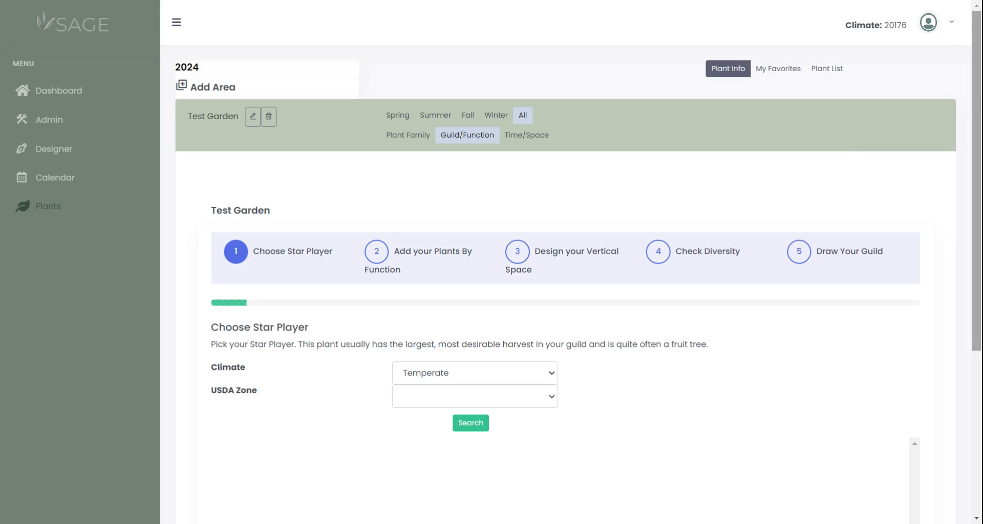
Step: Search for star player plants in the Temperate climate with USDA zone 7a-7b
drag(978, 100, 959, 144)
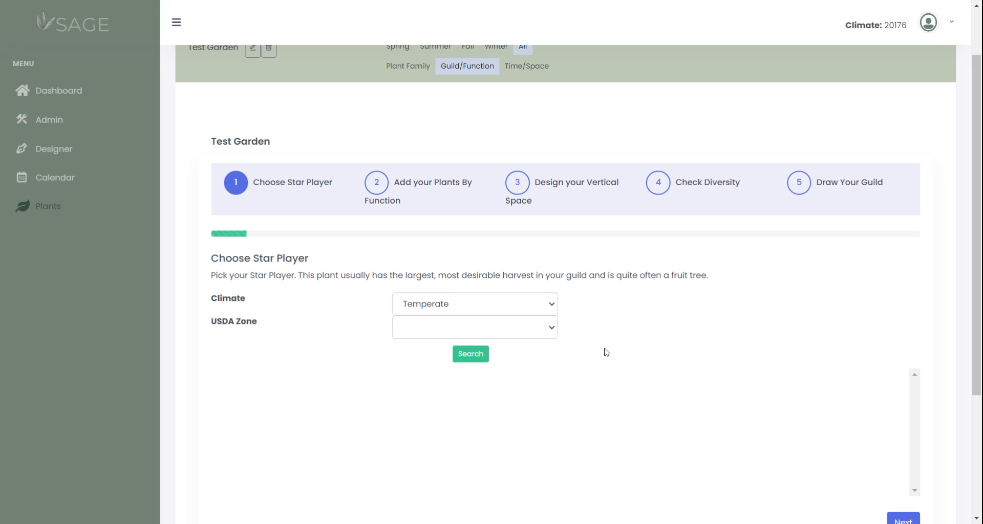
click(501, 320)
click(460, 225)
click(462, 353)
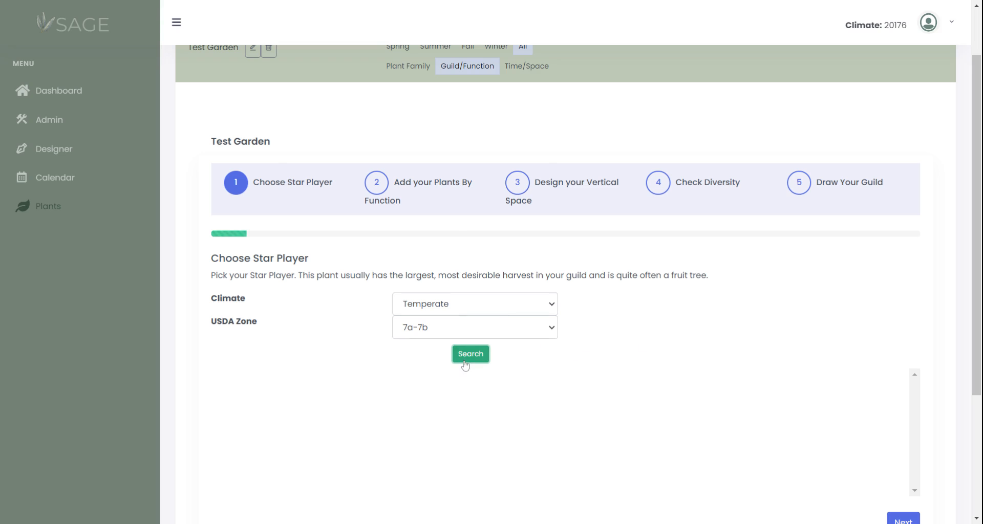
Step: Choose Pear as the guild's star player and continue to adding plants by function
drag(975, 238, 975, 298)
drag(915, 296, 914, 357)
drag(914, 363, 914, 374)
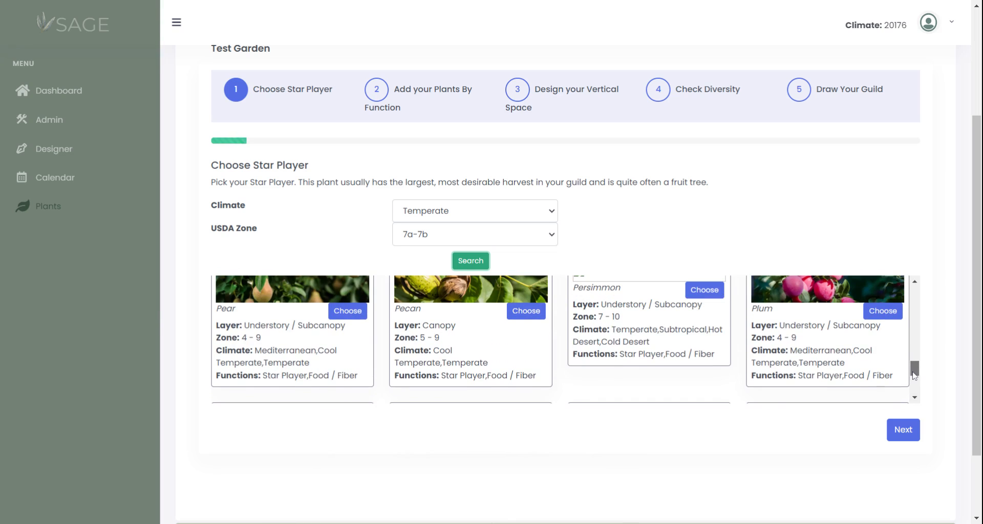
click(348, 311)
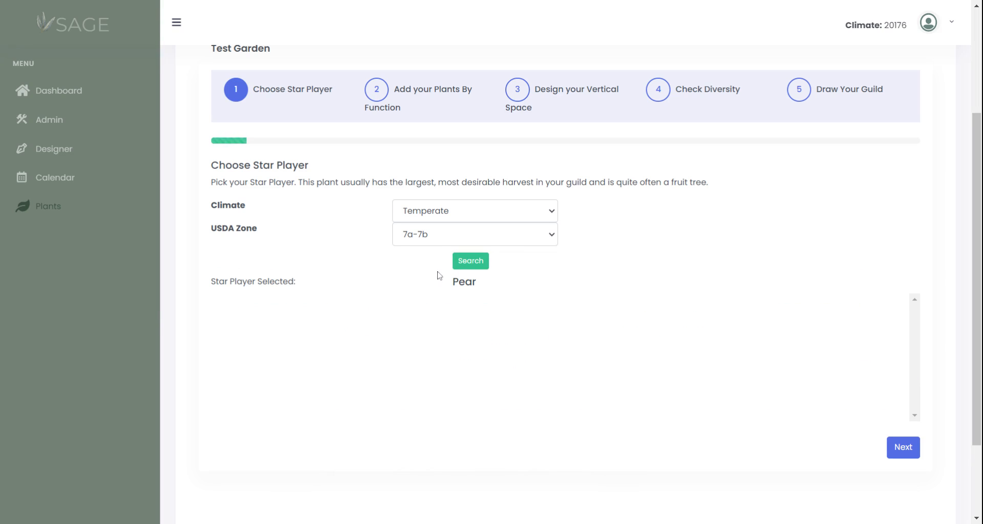
click(477, 267)
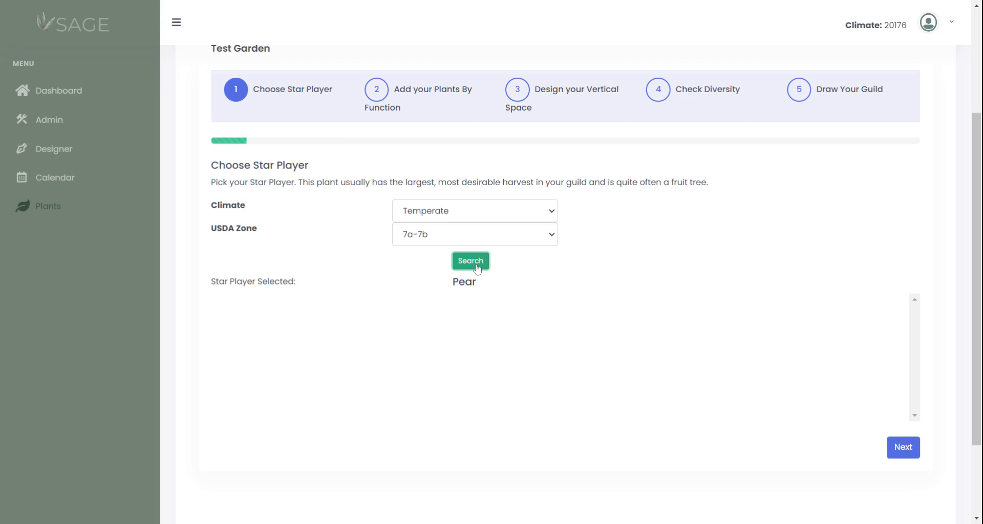
click(902, 447)
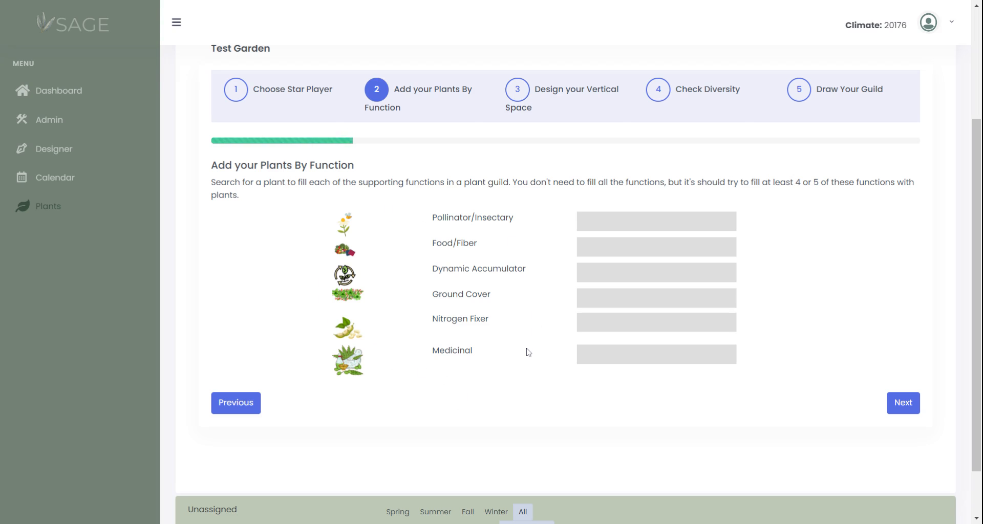
Step: Search for pollinator/insectary plants and add Anise Hyssop to the guild
click(672, 224)
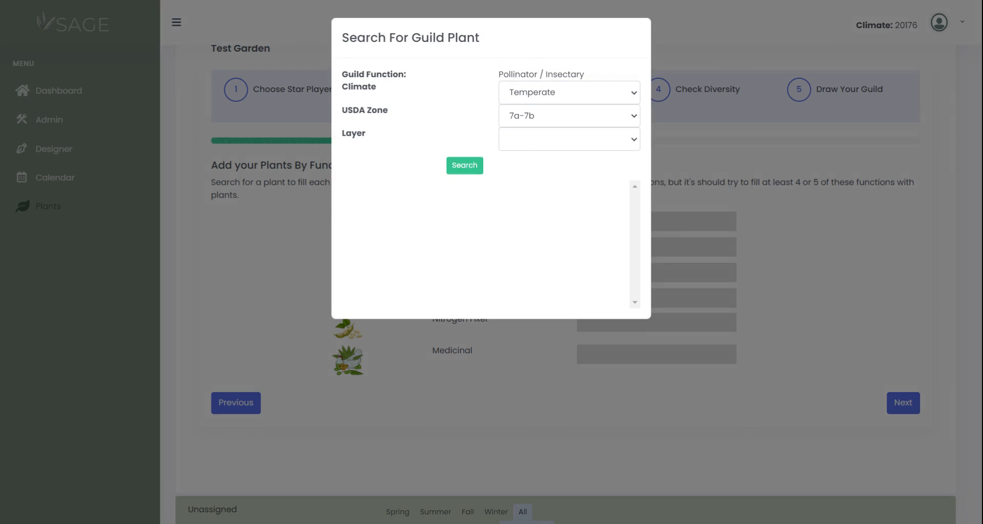
click(471, 167)
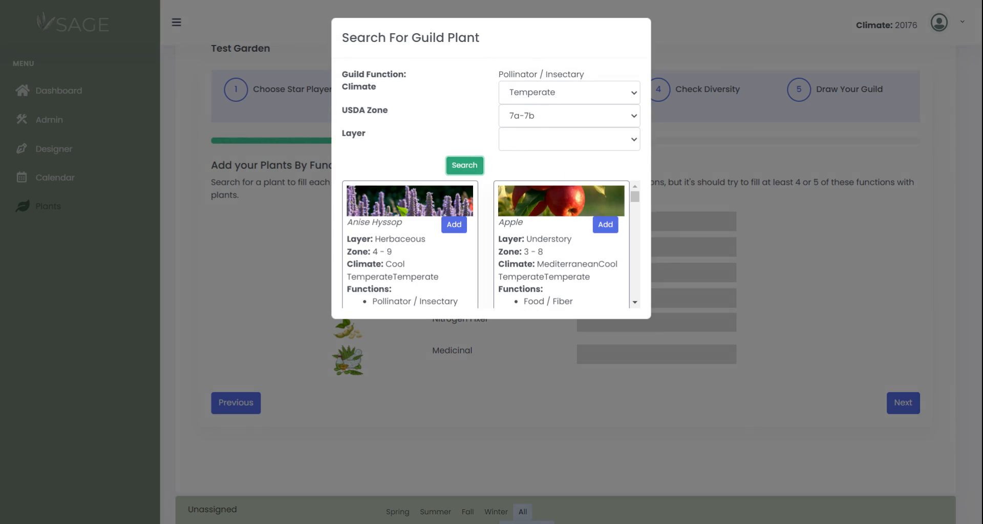
click(449, 231)
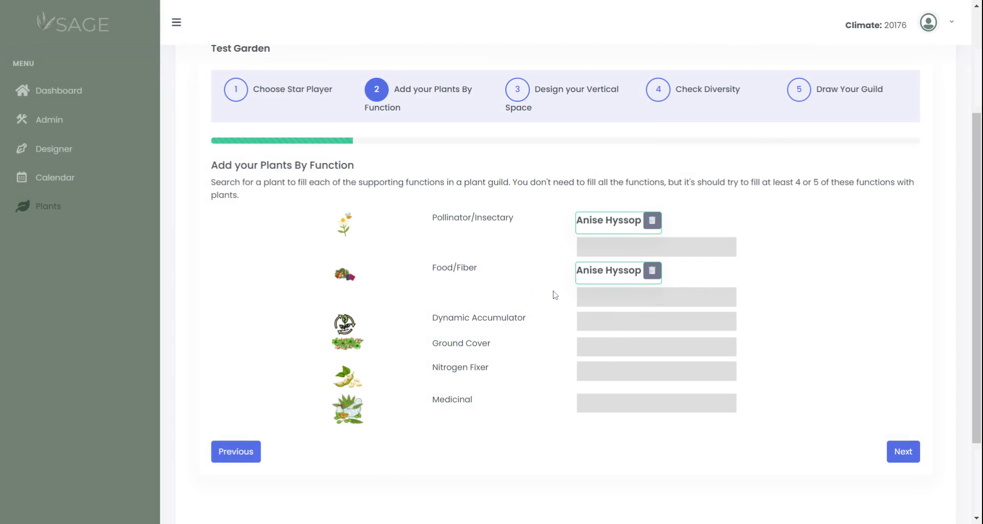
Step: Search for medicinal plants and add Tarragon to the guild
click(637, 407)
click(463, 165)
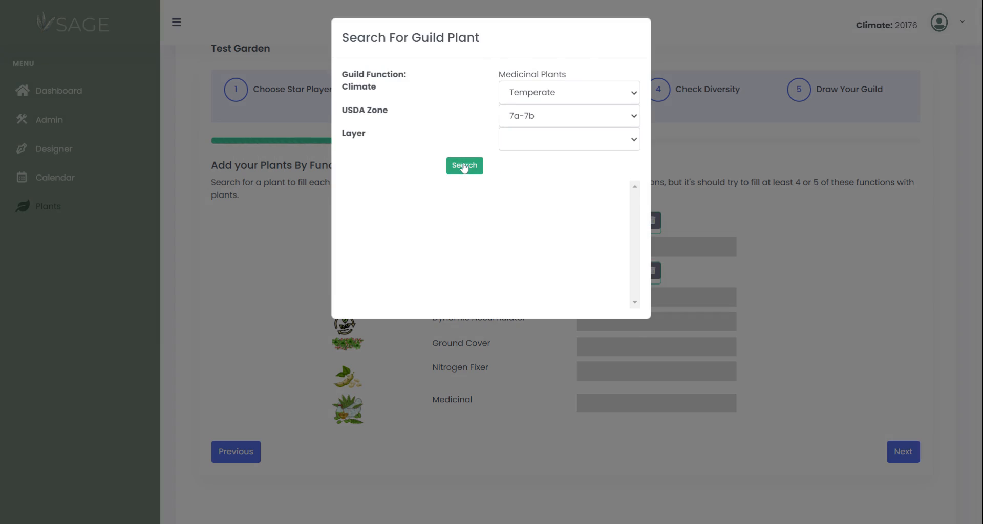
drag(635, 202, 634, 235)
click(606, 237)
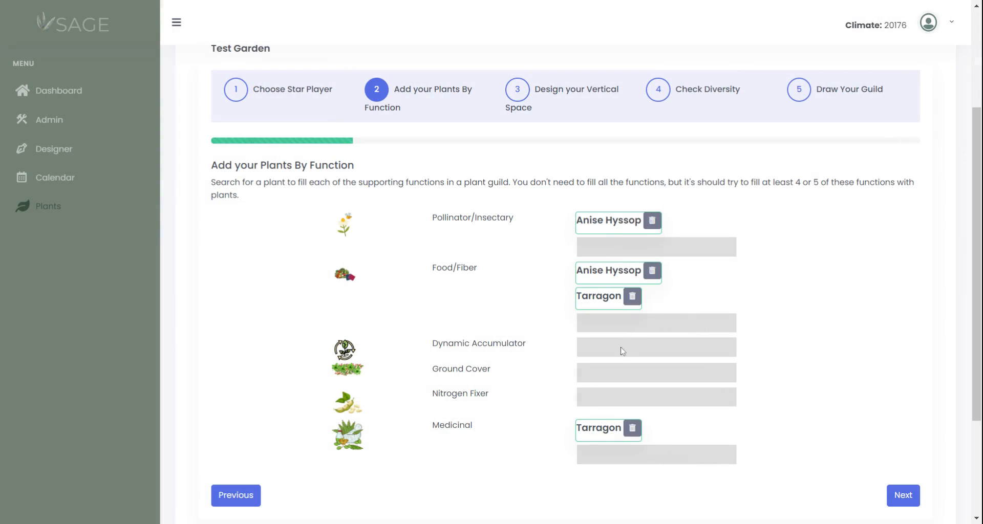
Step: Search for ground cover plants and add Clover (Red) to the guild
click(604, 369)
click(459, 164)
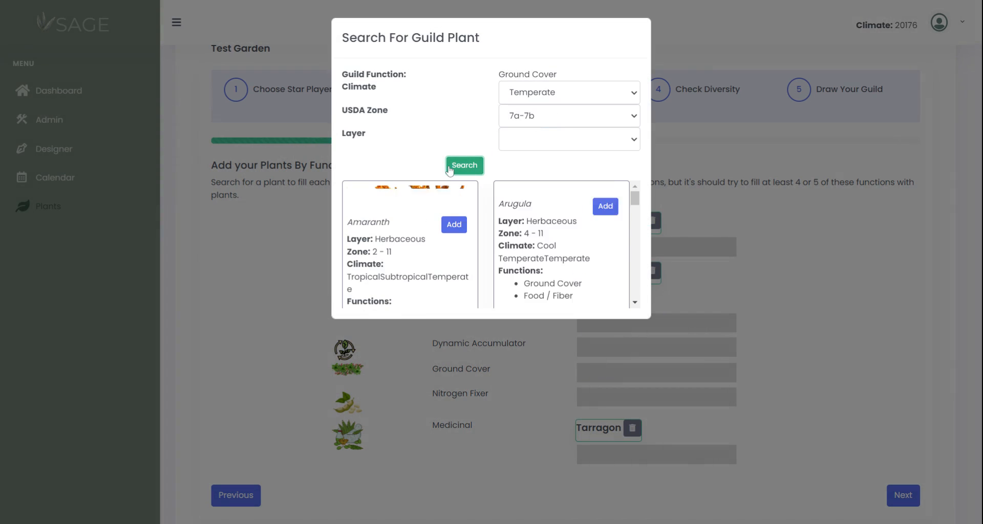
drag(635, 197, 635, 215)
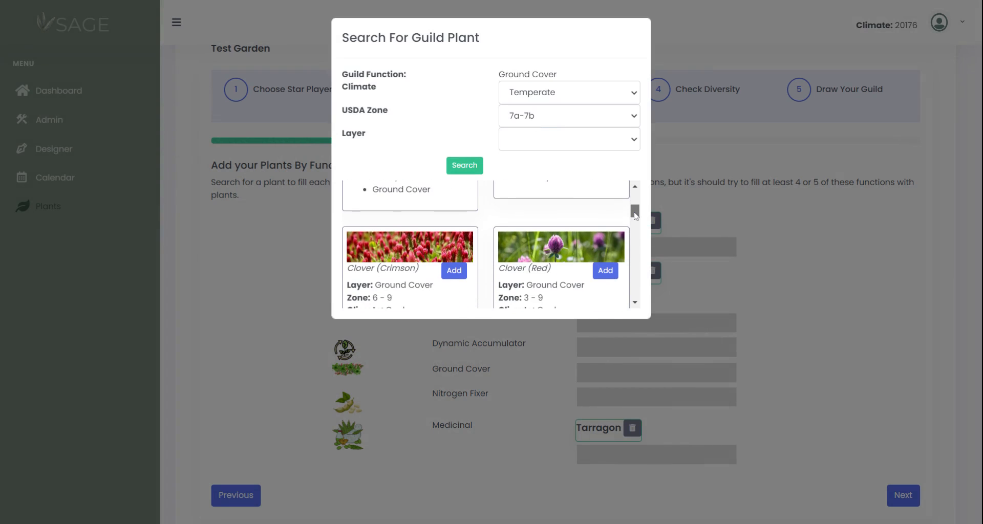
click(606, 271)
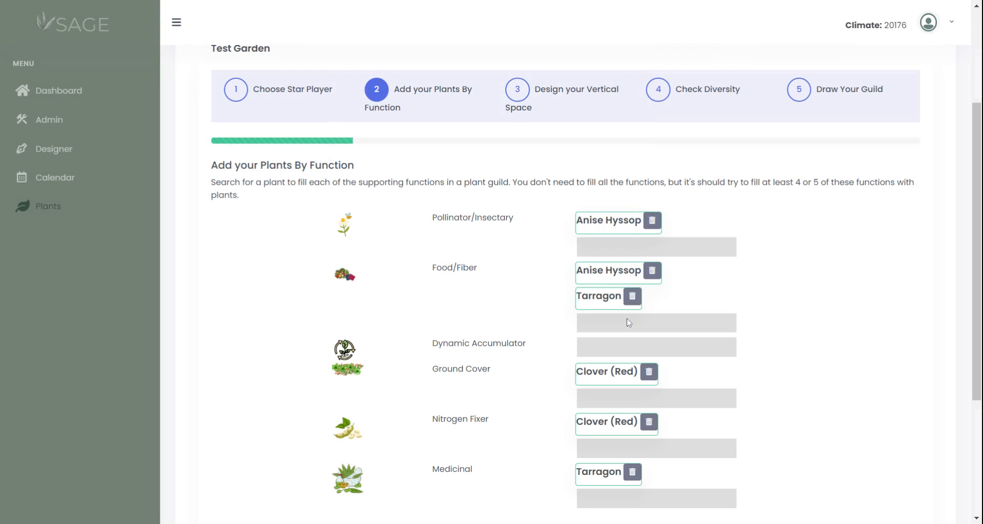
Step: Add Borage to the guild as a dynamic accumulator and continue to the vertical space design
click(629, 354)
click(467, 166)
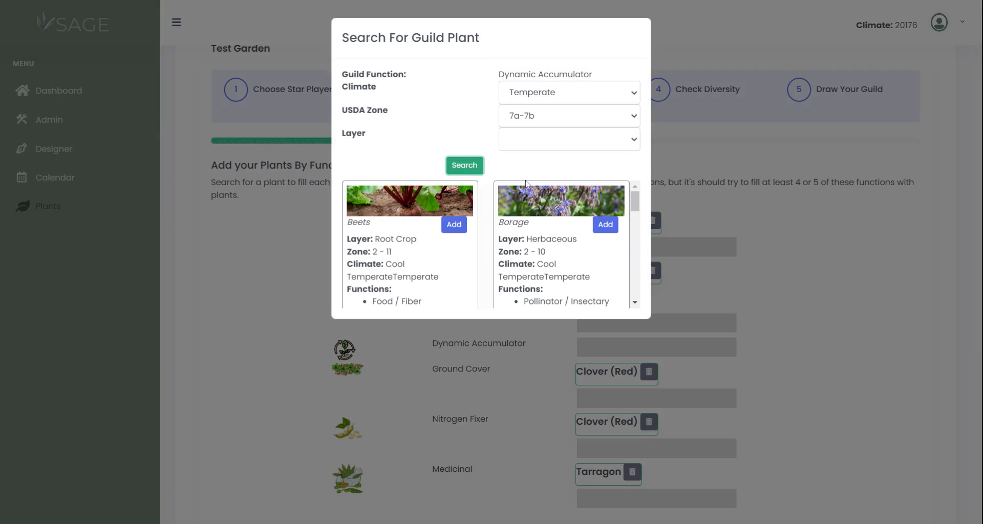
click(600, 225)
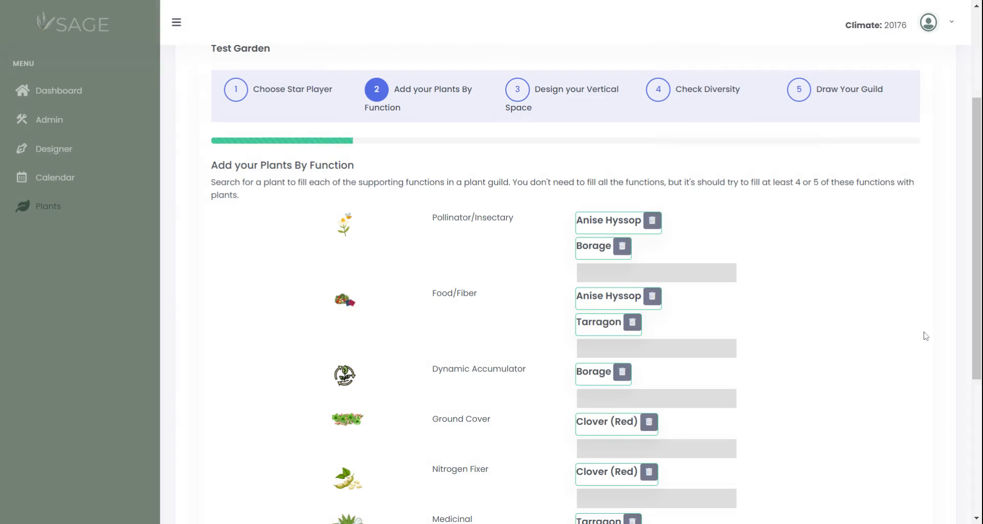
drag(974, 326, 948, 402)
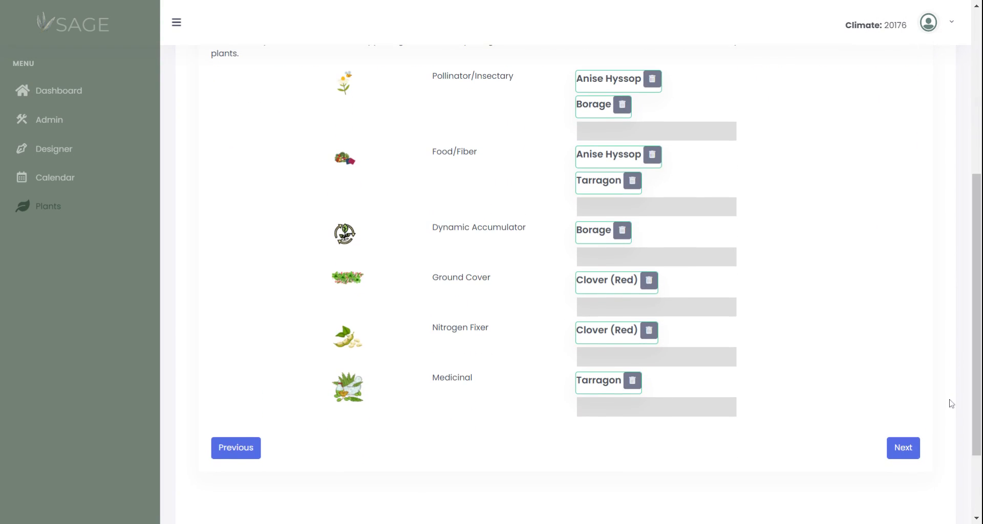
click(903, 455)
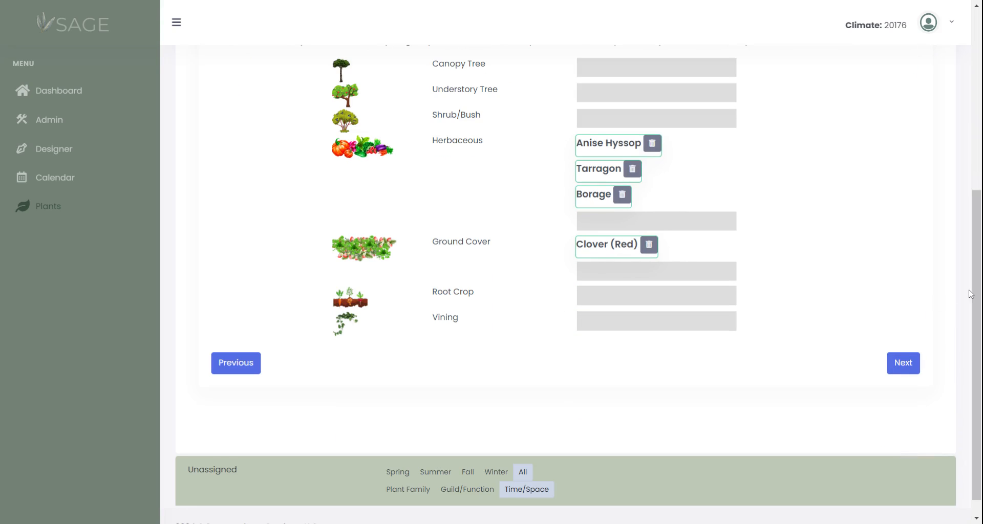
Step: Add Bean (Pole) to the guild's vining layer and continue to the diversity check
drag(976, 291, 976, 233)
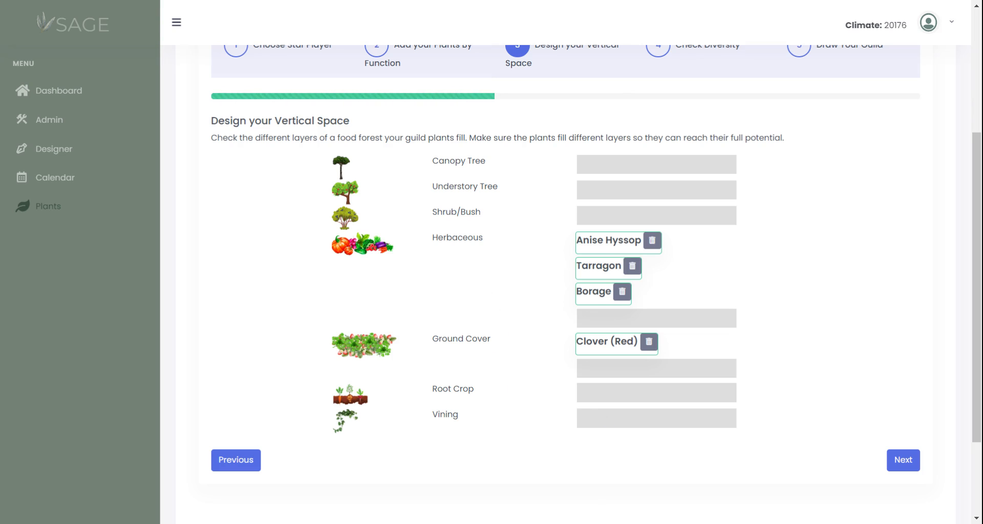
click(606, 419)
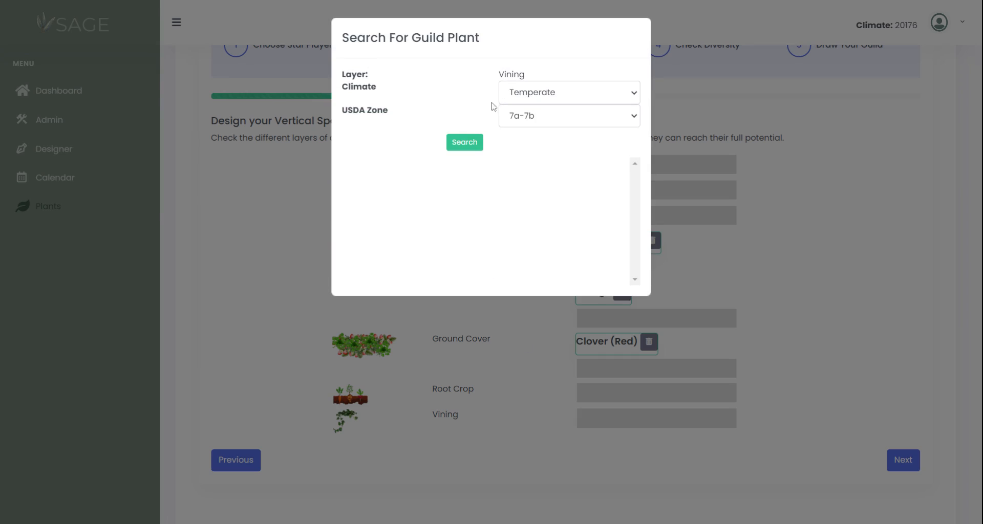
click(472, 147)
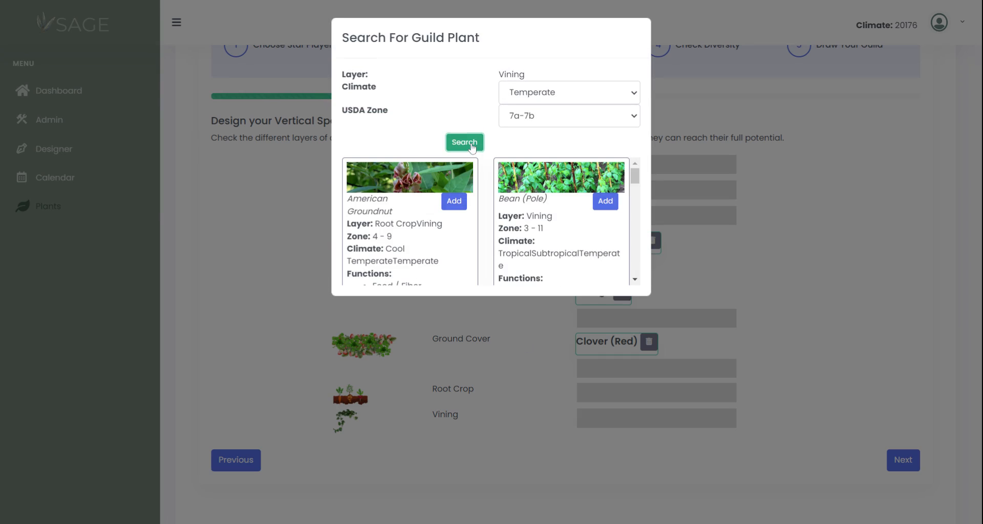
click(606, 201)
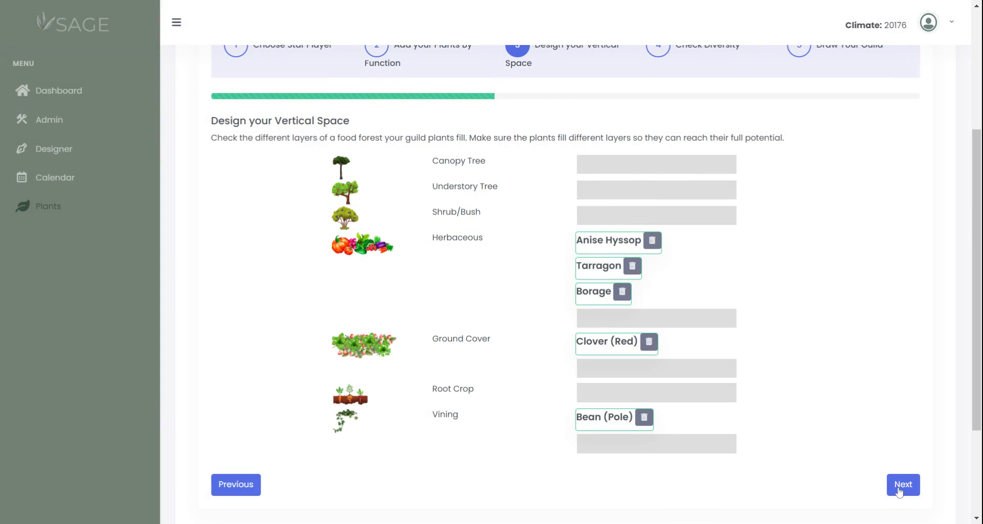
click(898, 491)
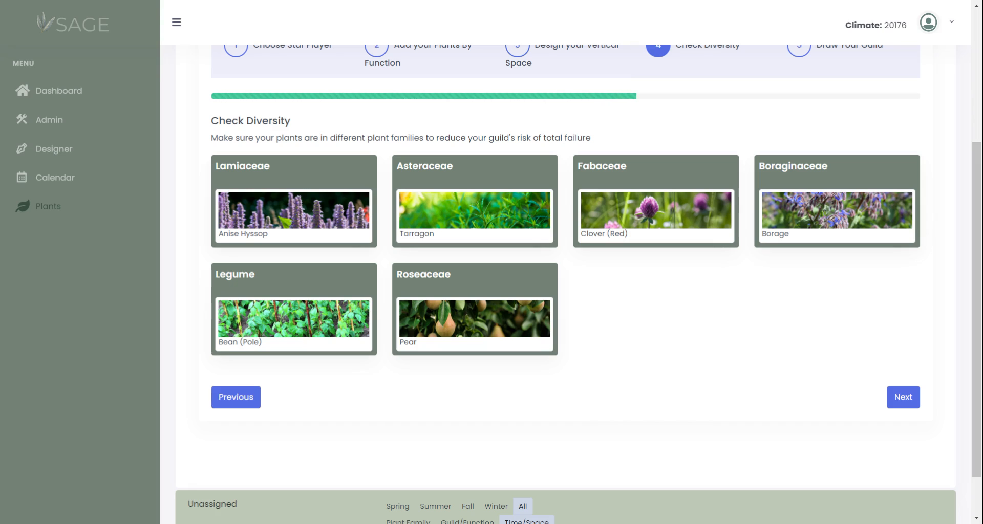
Step: Continue to drawing the guild and place a Pear tree near the middle of the canvas
drag(979, 256, 979, 230)
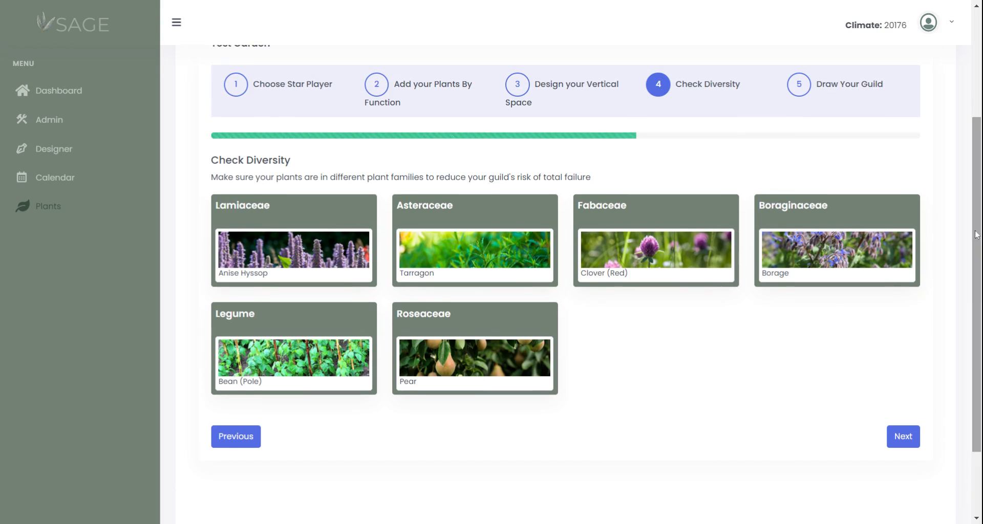
click(904, 437)
drag(979, 205, 977, 257)
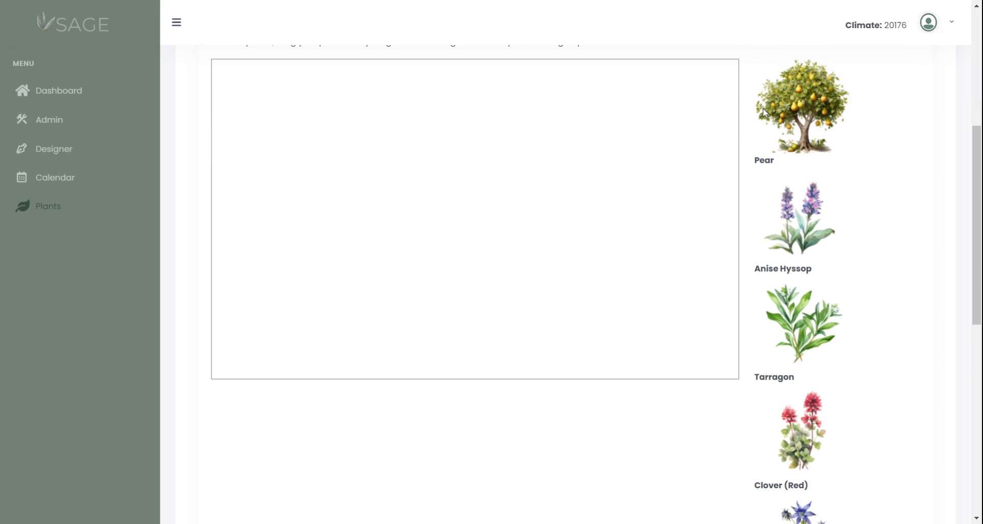
drag(763, 111, 488, 192)
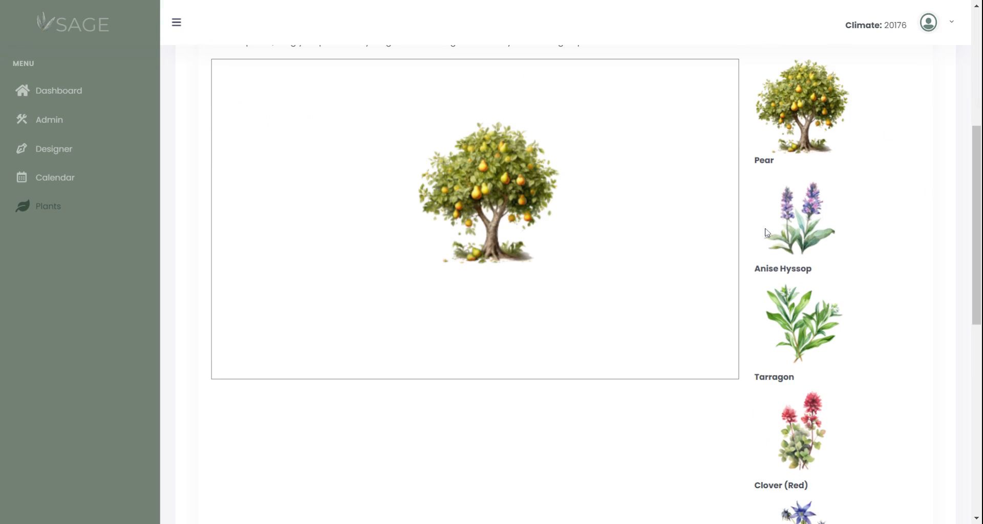
Step: Place three Anise Hyssop plants around the pear: one to its lower right, one to its lower left and one to its left
drag(767, 233, 580, 260)
drag(742, 243, 395, 276)
drag(796, 233, 368, 178)
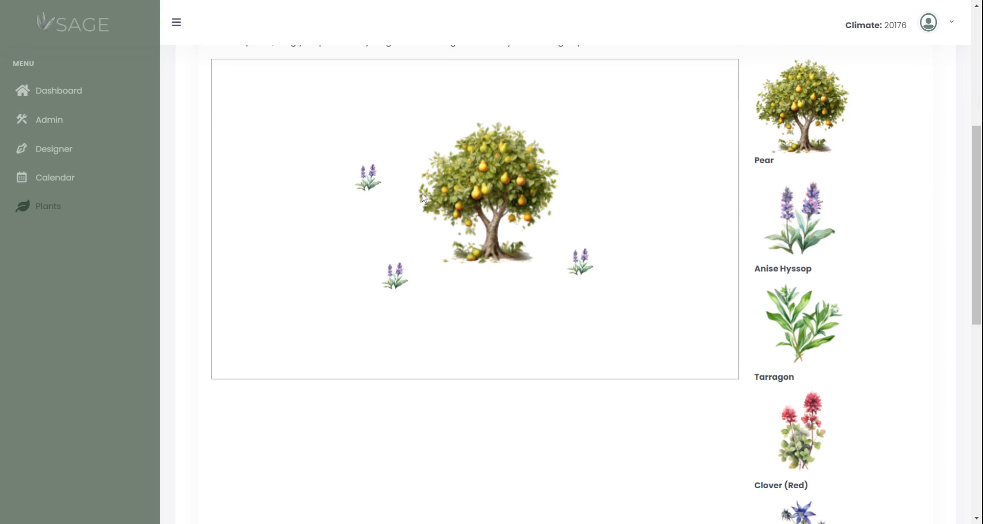
Step: Place three Tarragon plants in a diagonal row just below the pear's trunk
drag(783, 322, 502, 296)
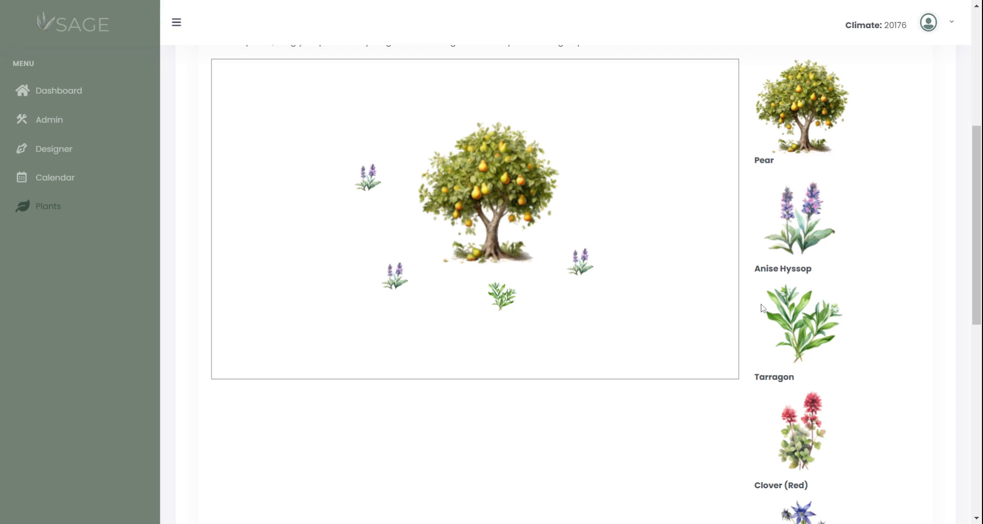
drag(760, 298, 521, 287)
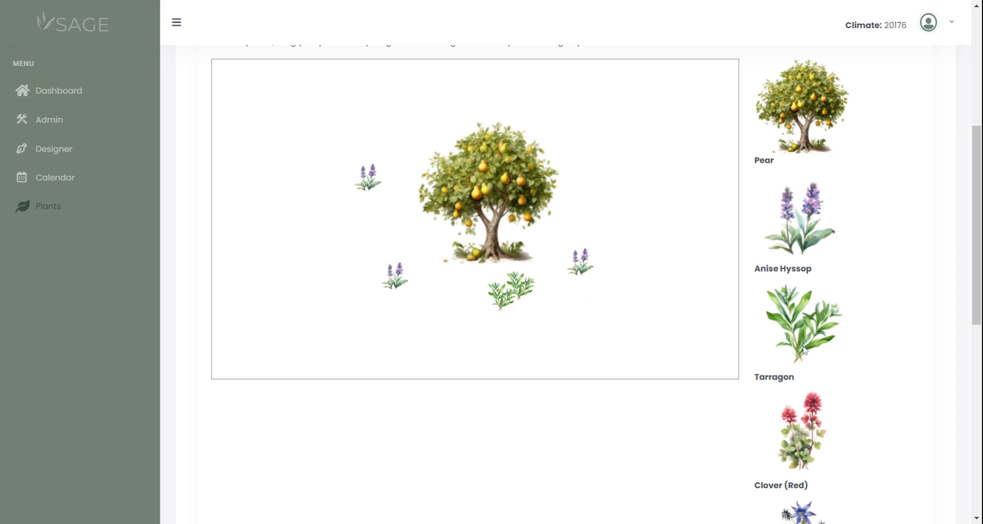
drag(768, 348, 481, 312)
Step: Place three Clover (Red) plants: lower right of the pear, lower left, and beside the right-hand Anise Hyssop
drag(805, 452, 588, 321)
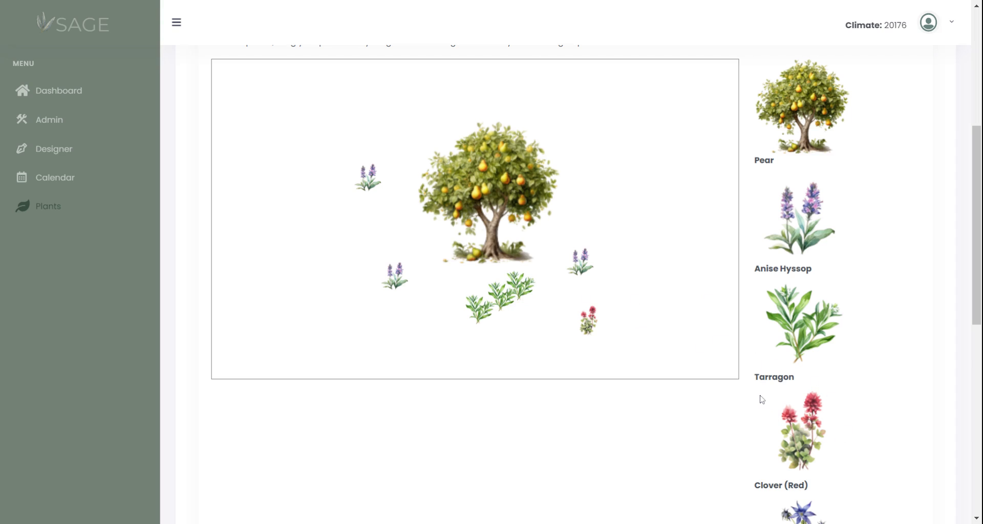
drag(761, 400, 411, 314)
drag(812, 445, 566, 276)
Step: Place a Borage left of the pear's trunk and two Bean (Pole) plants, one below the Tarragon and one right of the trunk
drag(977, 313, 978, 346)
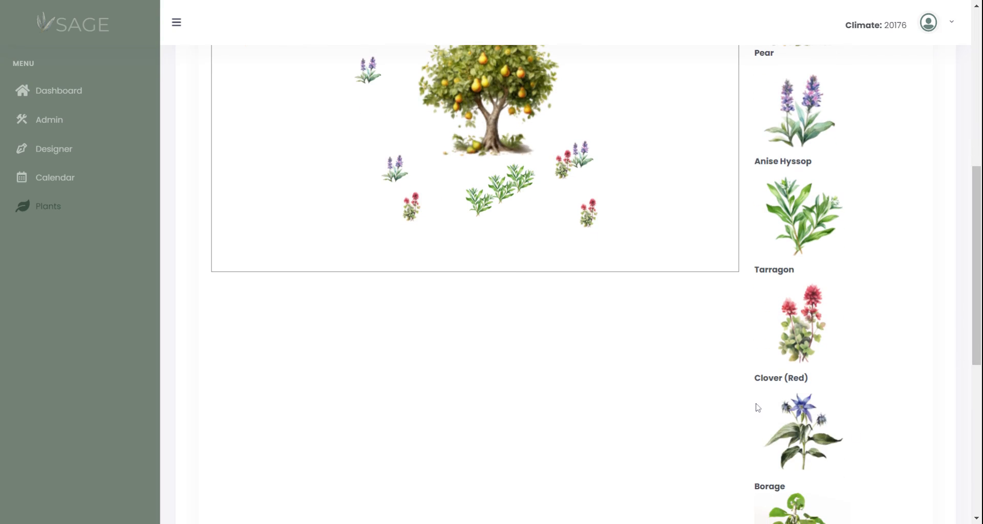
drag(758, 408, 444, 158)
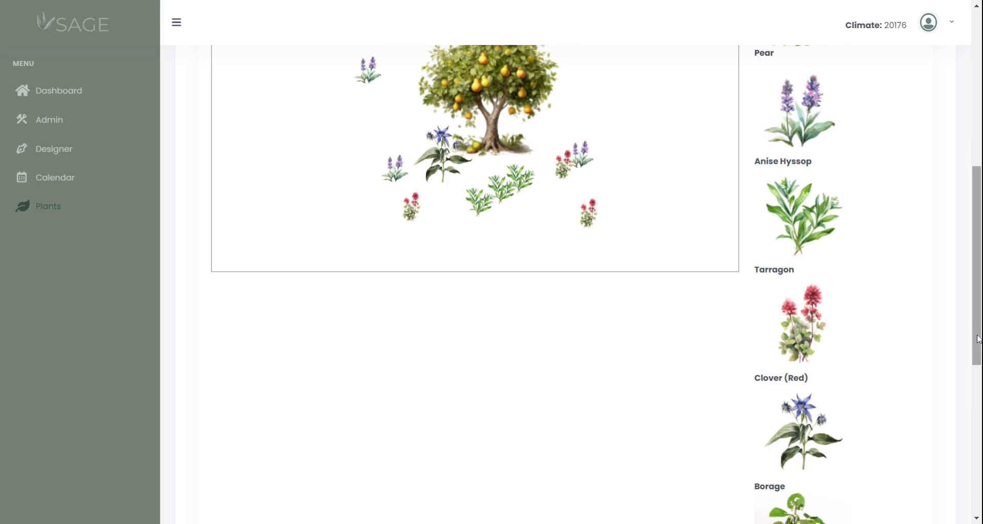
drag(976, 342, 977, 404)
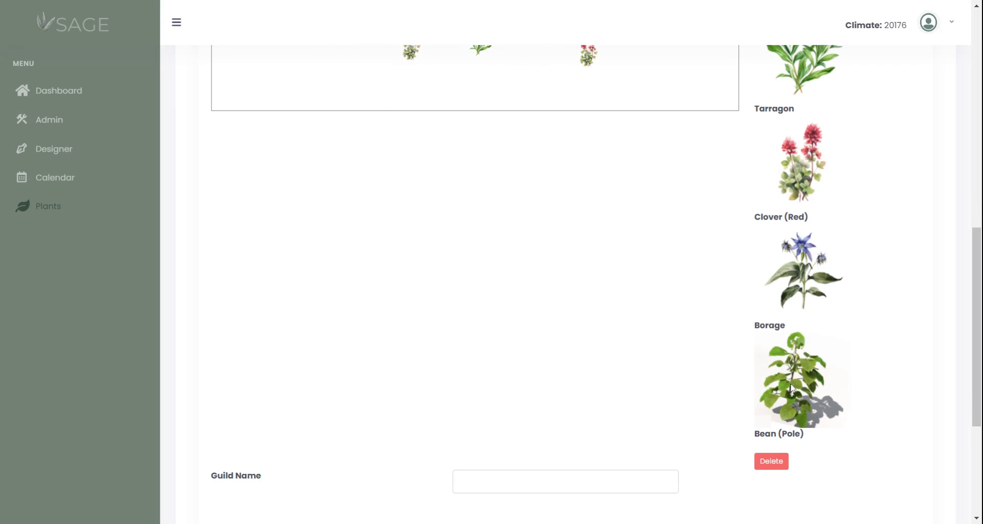
drag(975, 294, 972, 246)
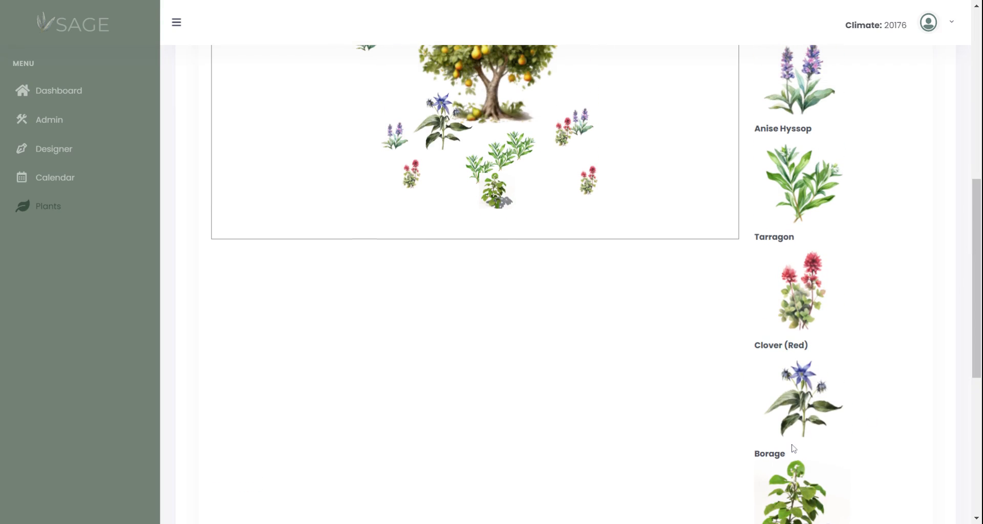
click(561, 93)
drag(979, 214, 967, 164)
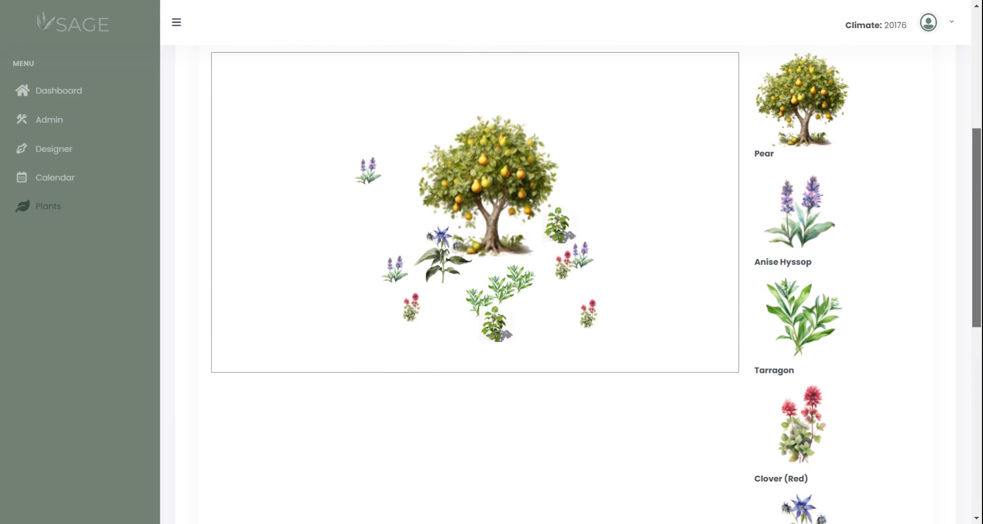
drag(970, 164, 970, 160)
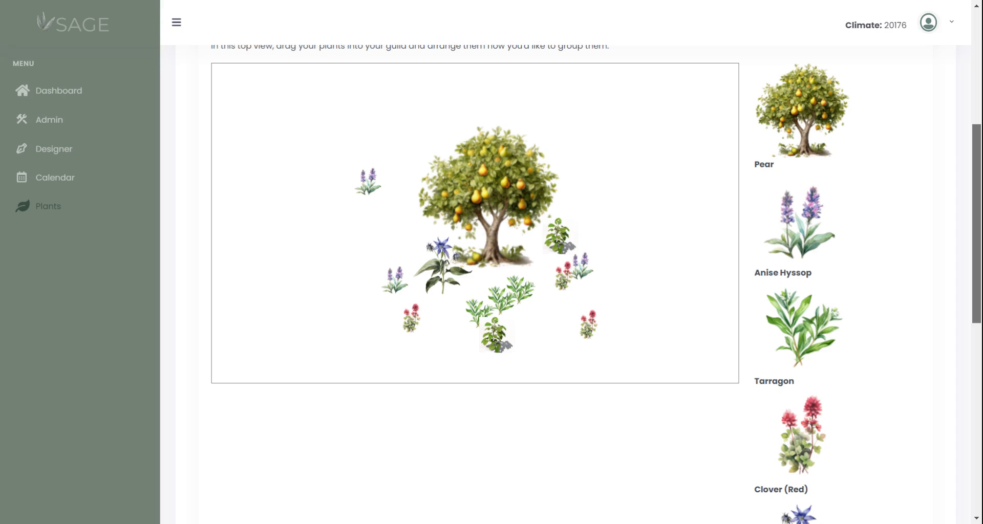
drag(970, 160, 969, 160)
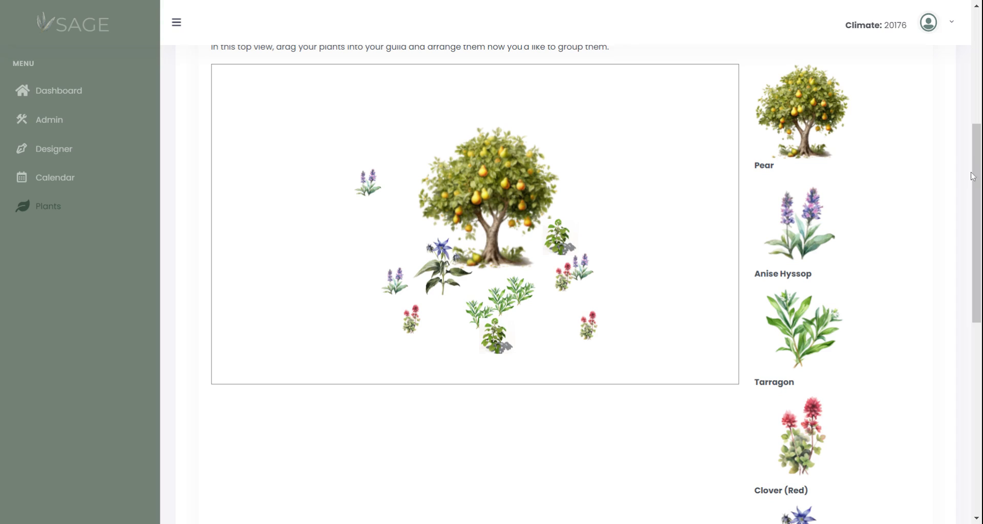
mouse_move(977, 178)
mouse_down()
mouse_move(979, 198)
mouse_move(977, 179)
mouse_up()
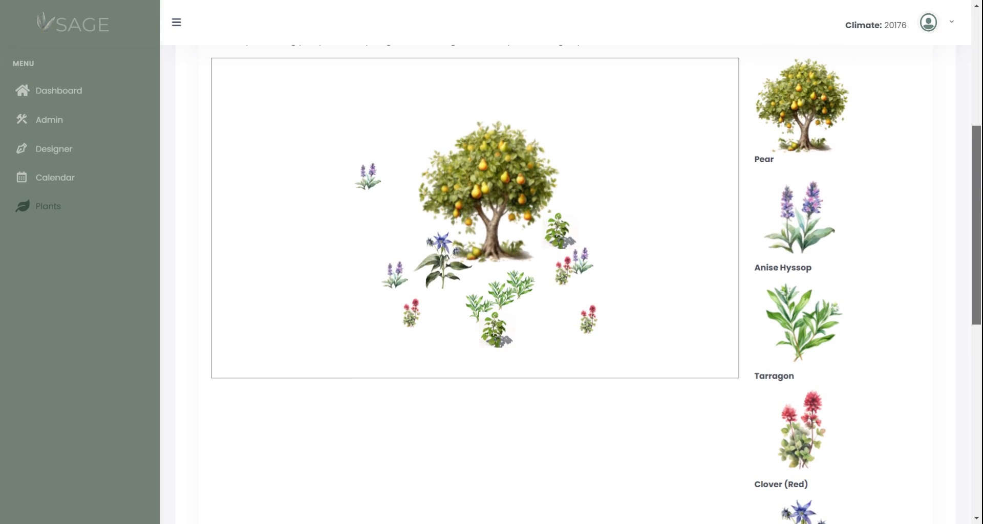
drag(977, 179, 978, 199)
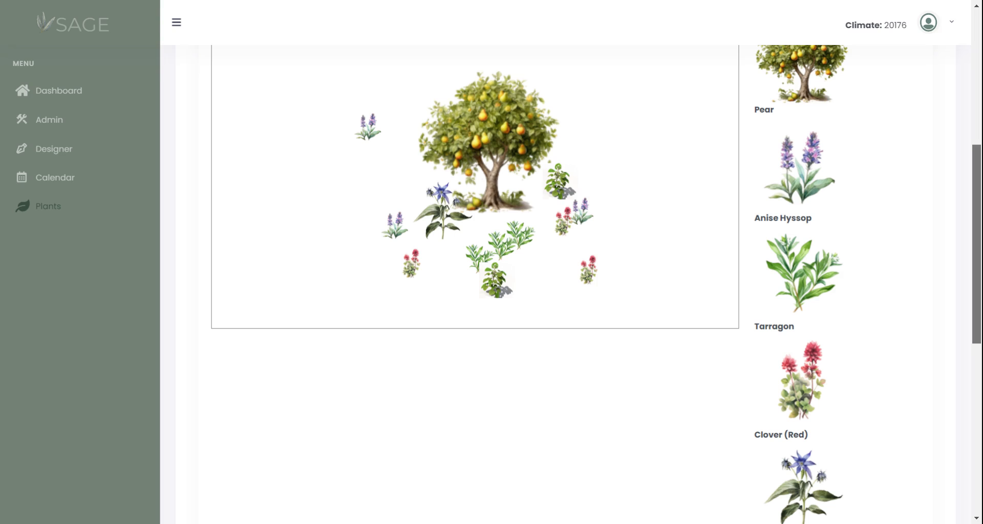
Step: Name the guild "Pear Guild" and save it
scroll(645, 390, down, 7)
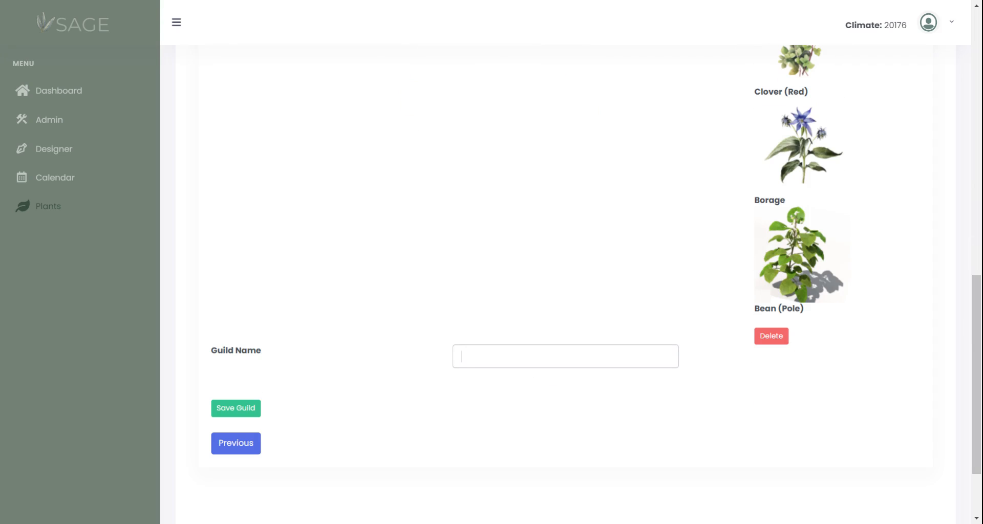
text(Pear Guild)
click(254, 410)
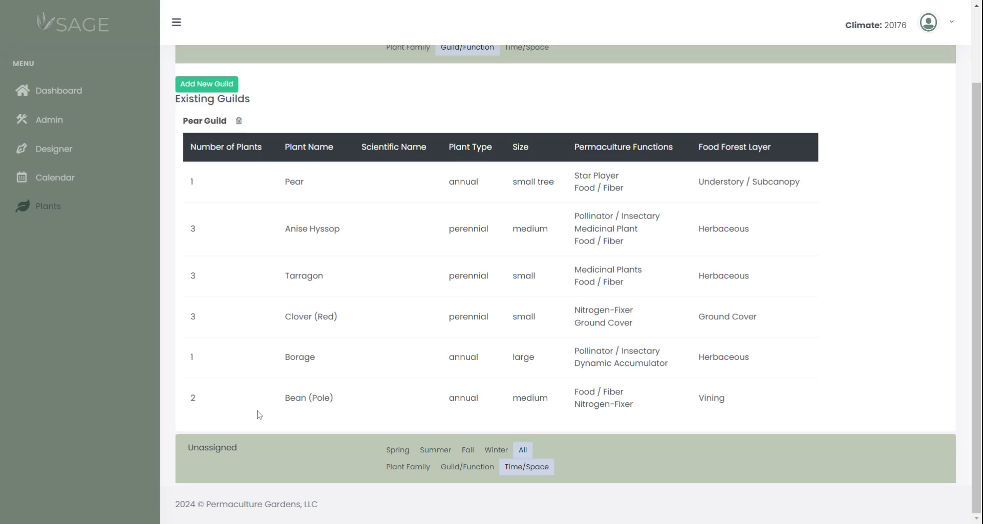
Step: Review the saved guild's drawing and plant table, and the general information of Anise Hyssop in Test Garden's Time/Space view
drag(977, 204, 966, 237)
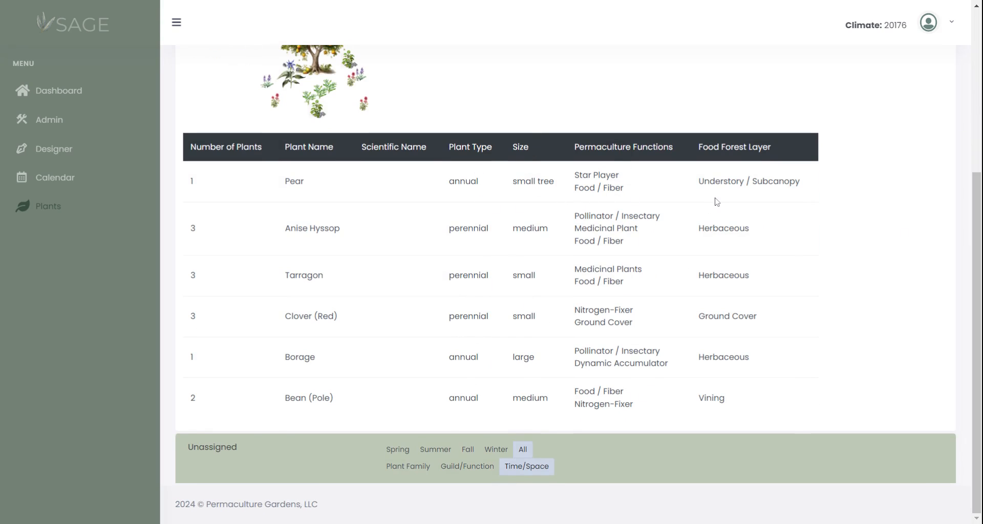
drag(978, 277, 947, 131)
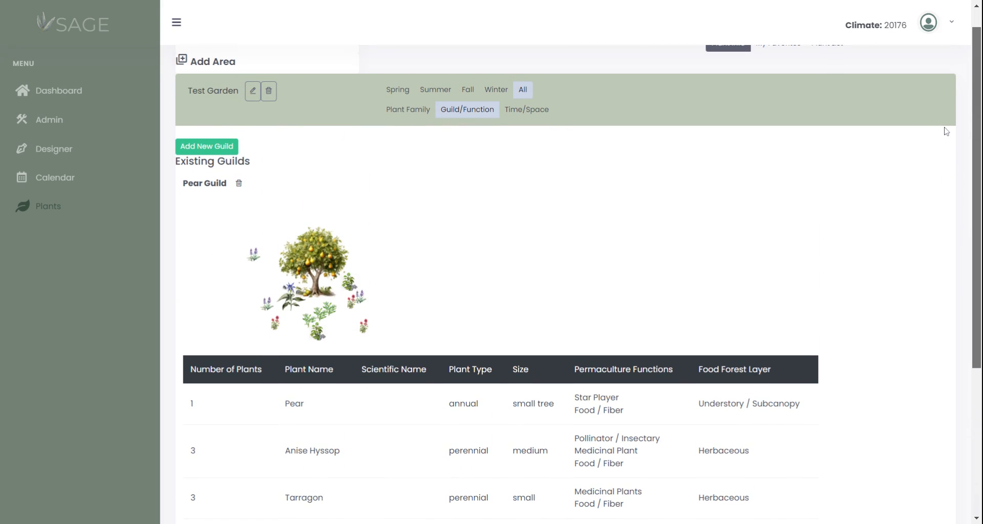
click(532, 123)
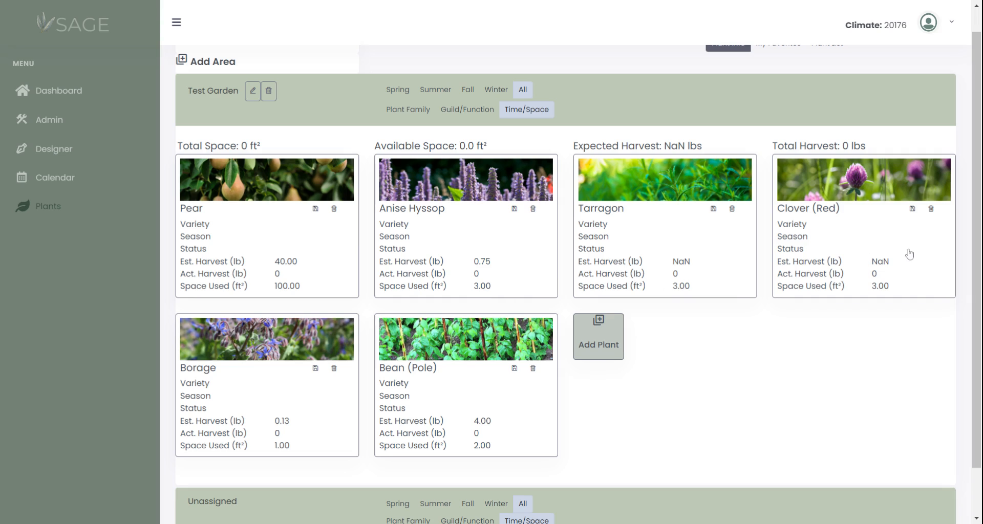
click(424, 264)
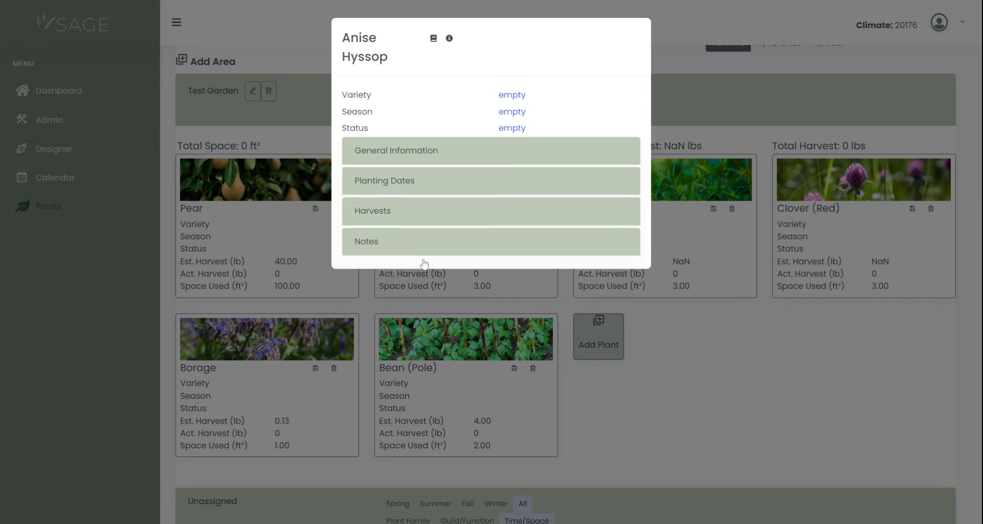
click(393, 159)
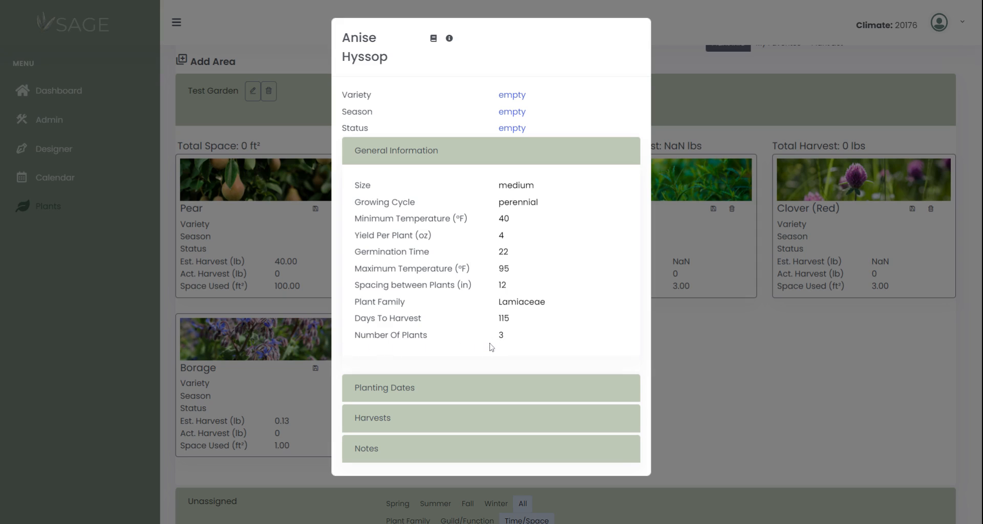
click(698, 359)
Step: Return to Test Garden's Guild/Function view and look over the Pear Guild's drawing, permaculture functions and food forest layers
click(459, 109)
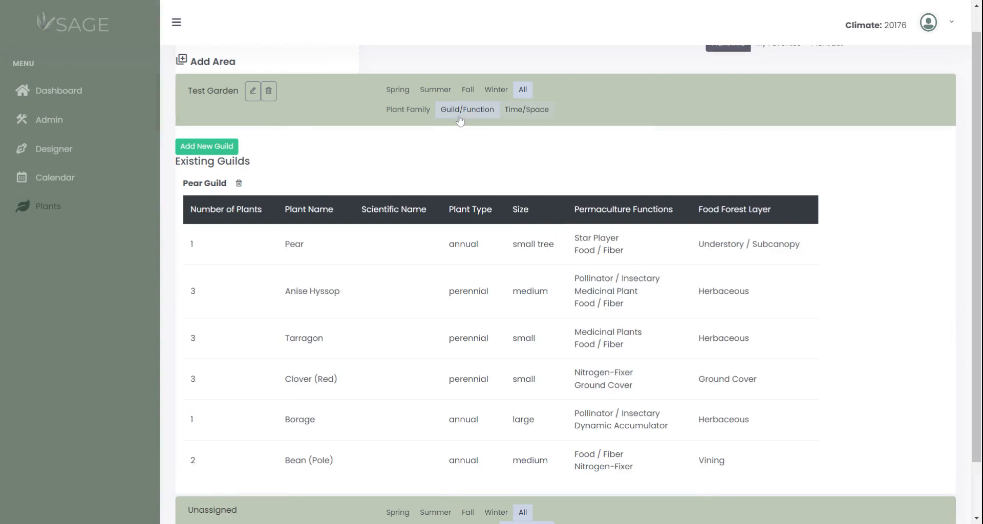
drag(976, 157, 965, 206)
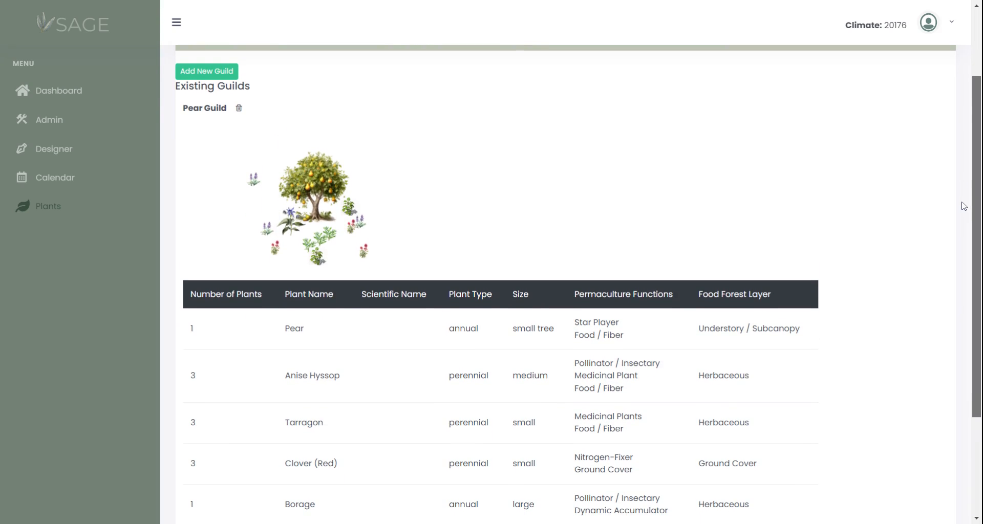
scroll(961, 259, down, 2)
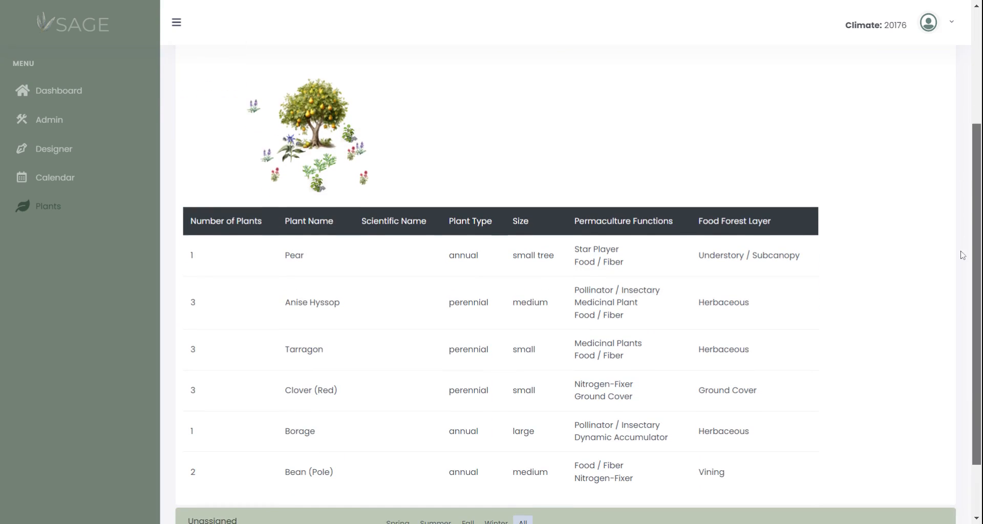
scroll(960, 259, up, 2)
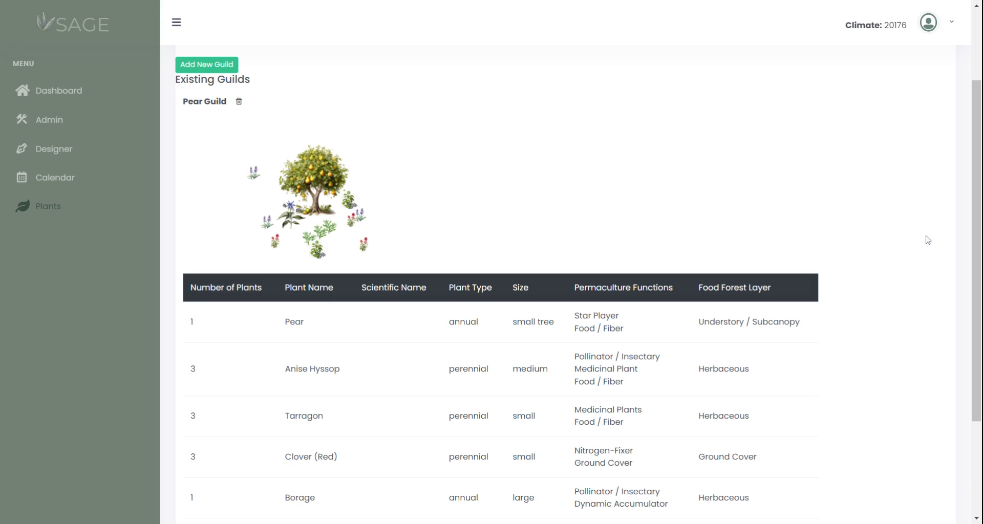
Step: Delete the Pear Guild from Test Garden and reload the page
drag(977, 236, 963, 156)
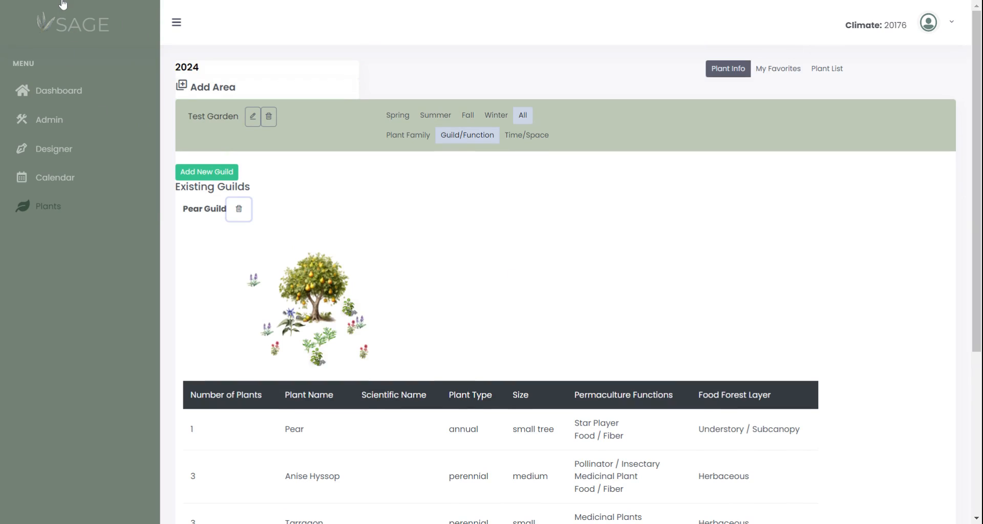
key(F5)
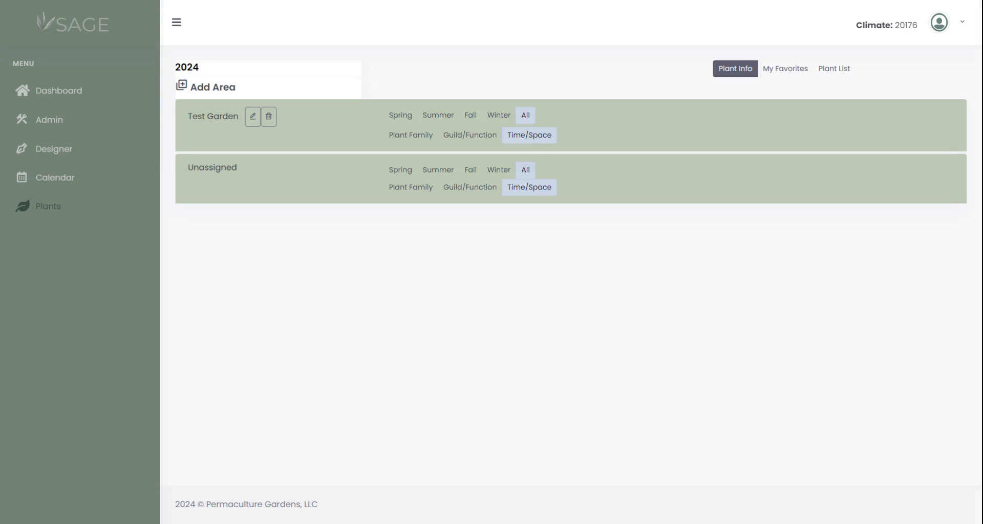
Step: Expand Test Garden and look at it by guild/function and by plant family
click(200, 120)
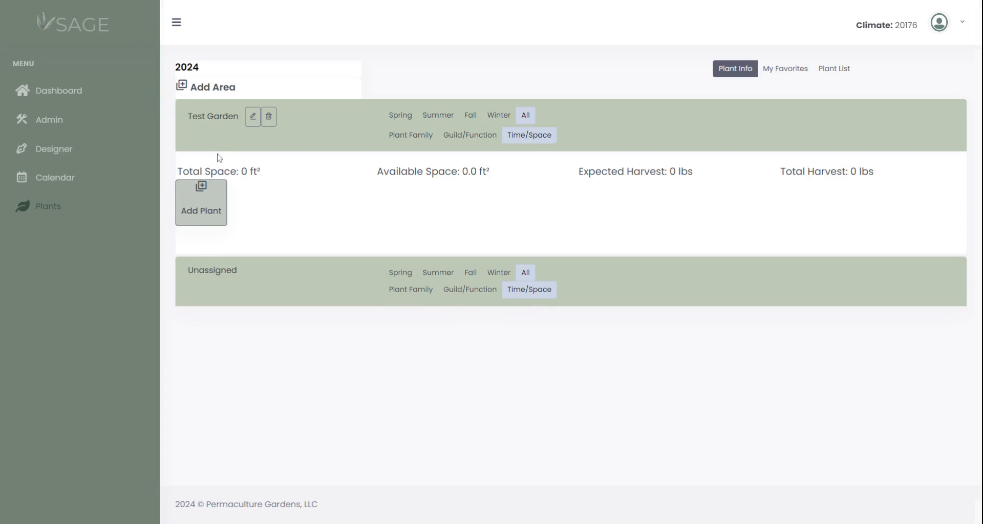
click(447, 142)
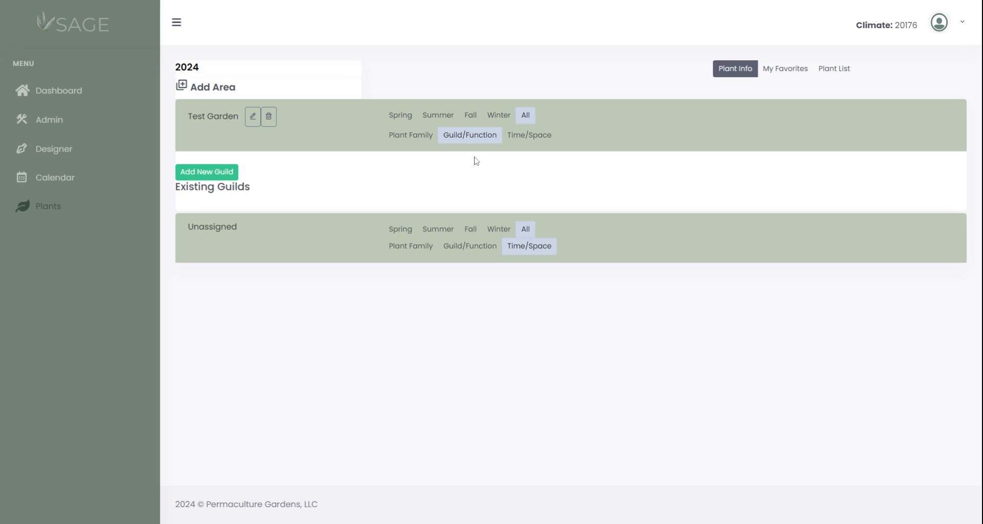
click(415, 139)
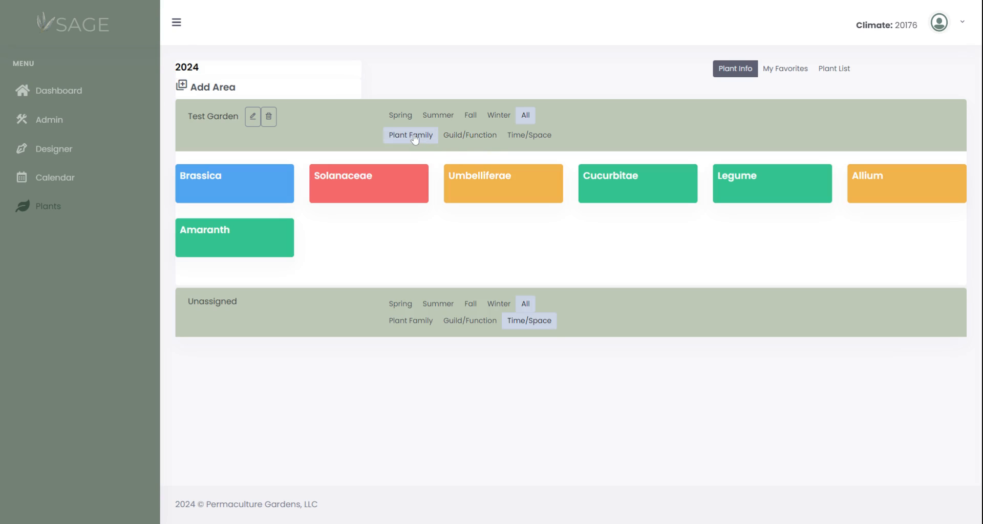
Step: In Test Garden's Time/Space view for fall, add a Lettuce plant with season Fall and variety Lolla Rossa
click(520, 140)
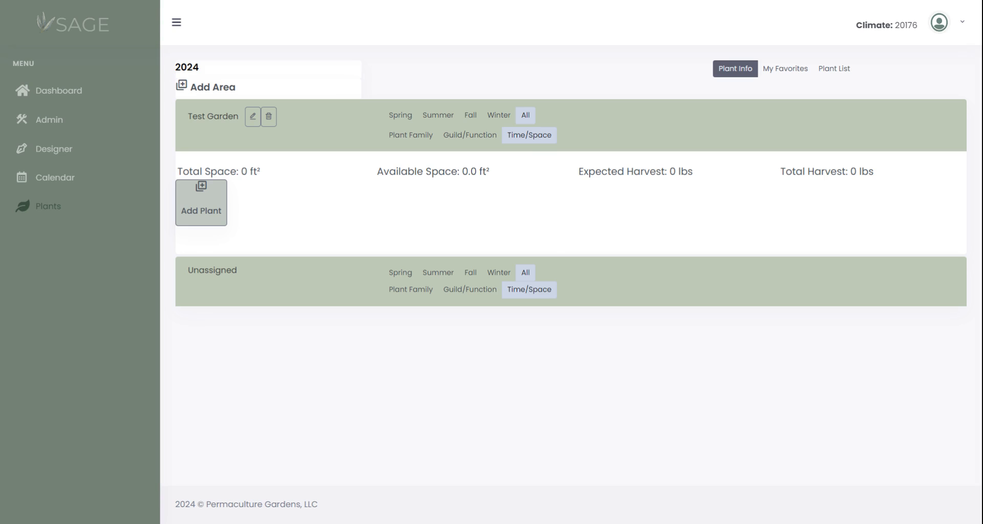
click(468, 117)
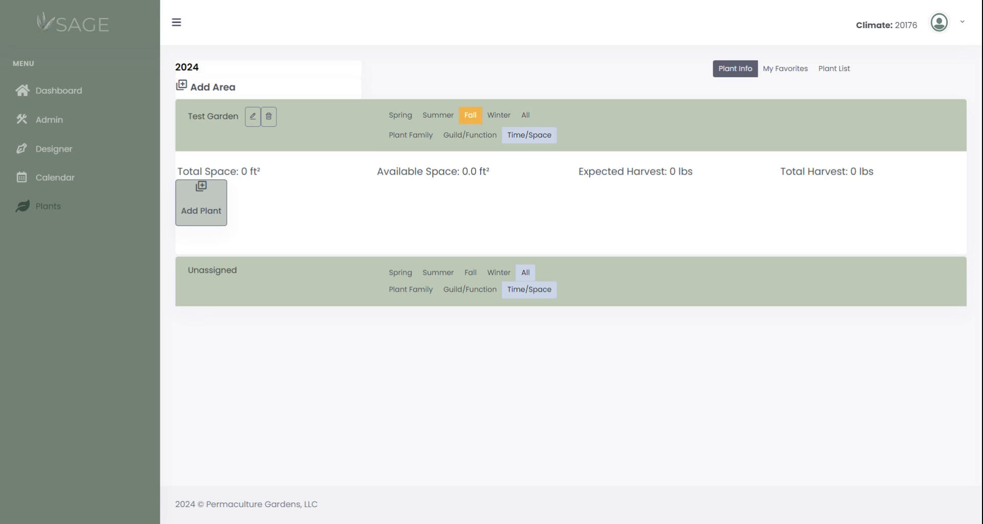
click(201, 204)
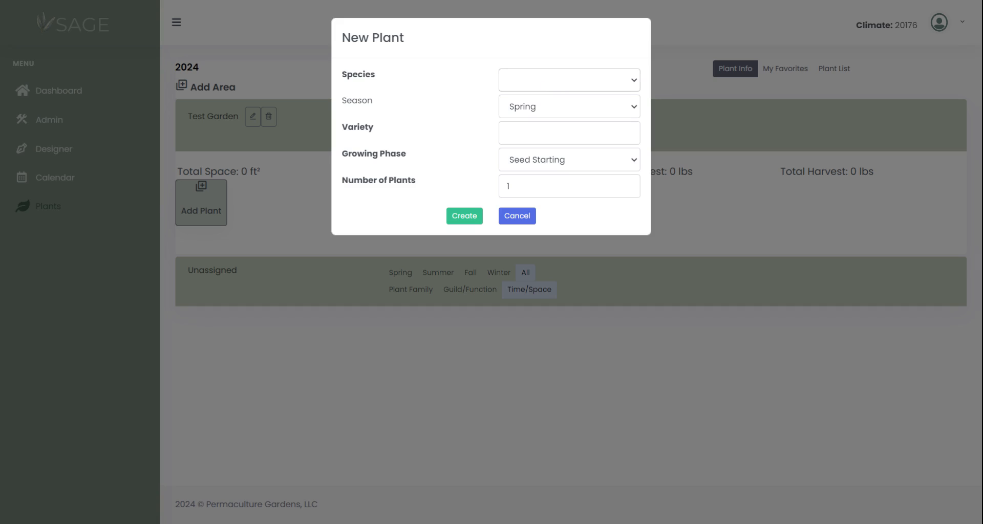
click(508, 216)
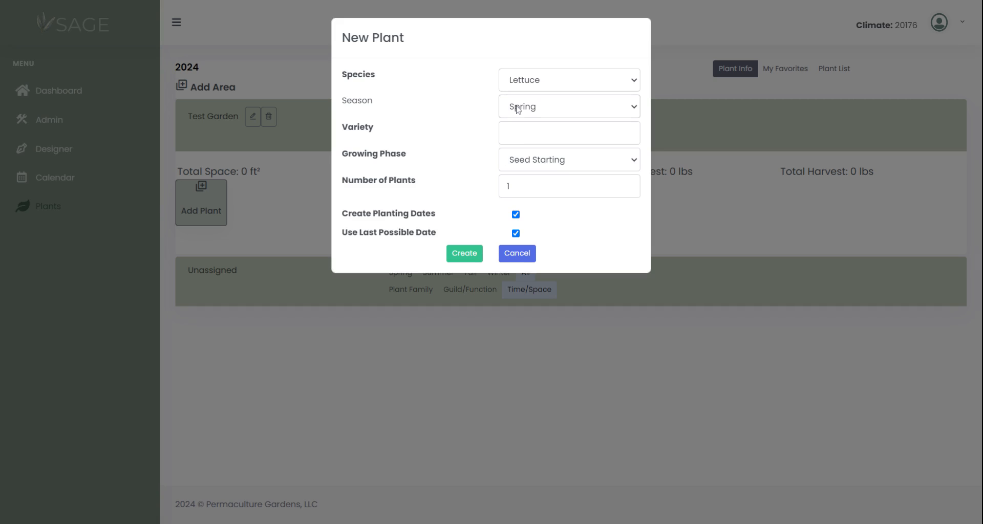
click(521, 154)
text(Lolla Rossa)
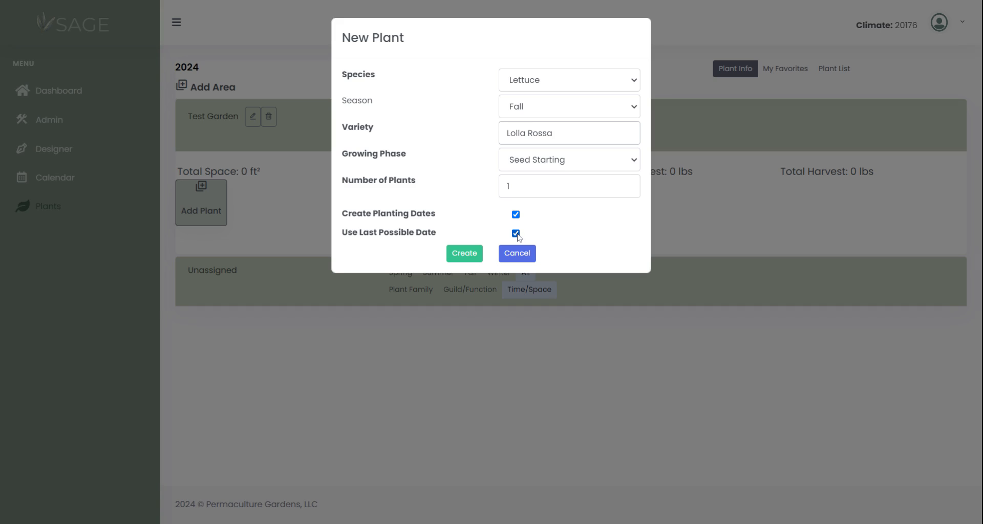
click(467, 253)
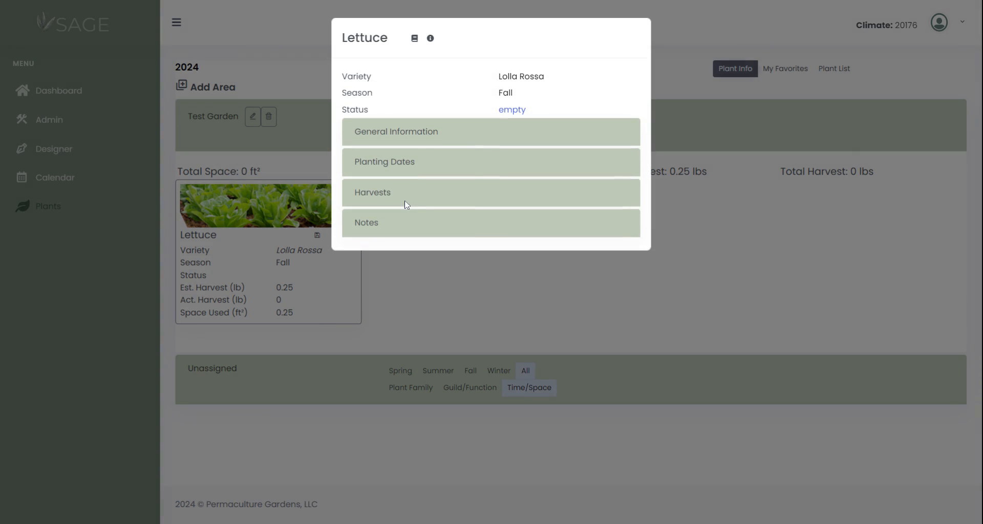
Step: Review the Lolla Rossa lettuce's planting dates, including the temperature chart and the estimated dates, and close its details
click(402, 164)
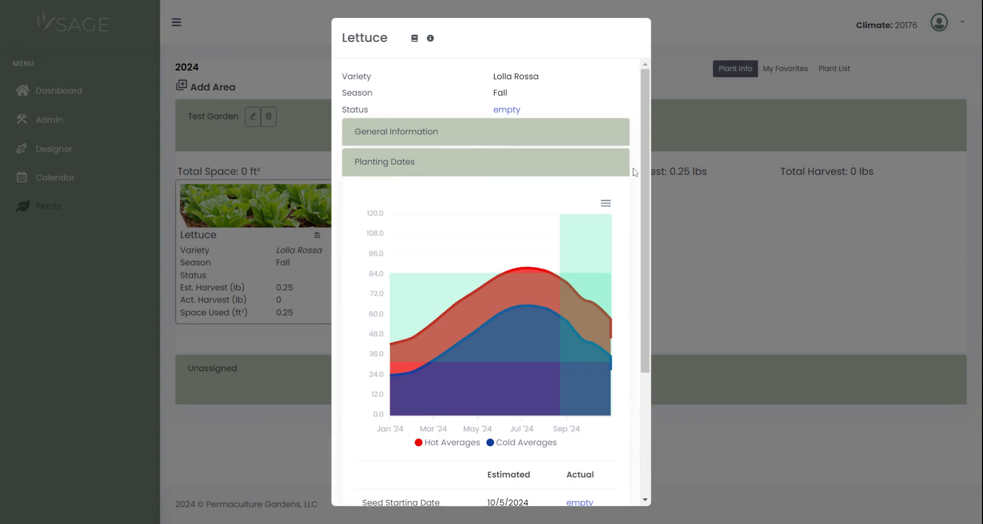
drag(641, 161, 648, 258)
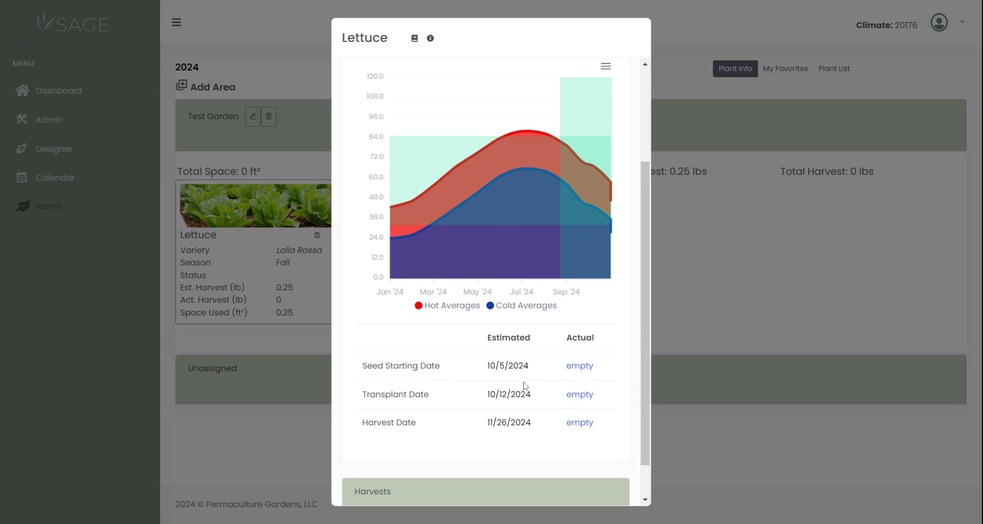
click(693, 269)
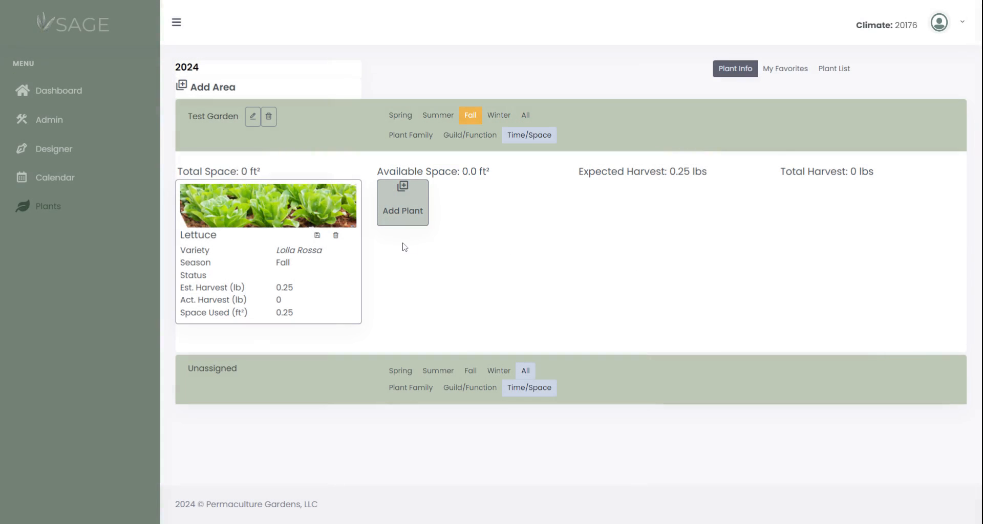
Step: Check the calendar's October 2024 planting events and notification settings, and return to the Plants page
click(67, 180)
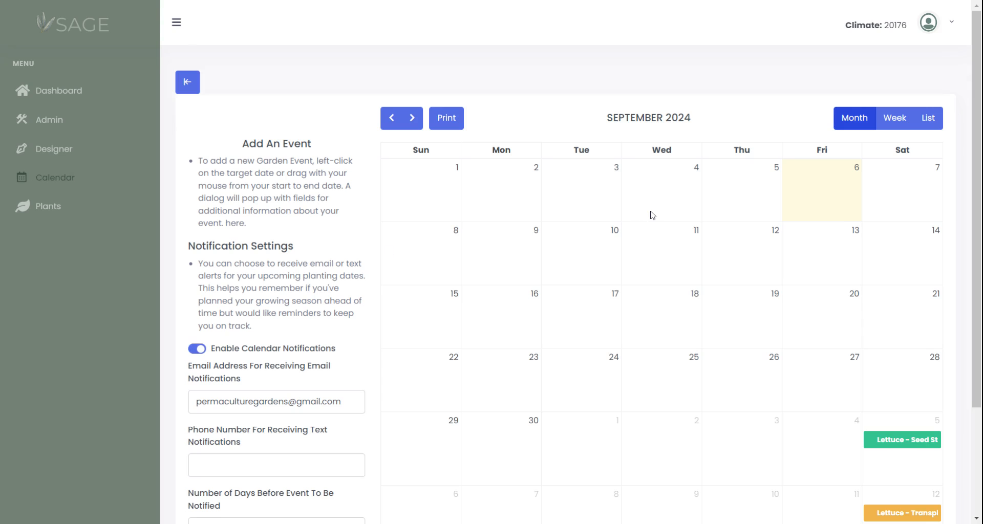
click(410, 121)
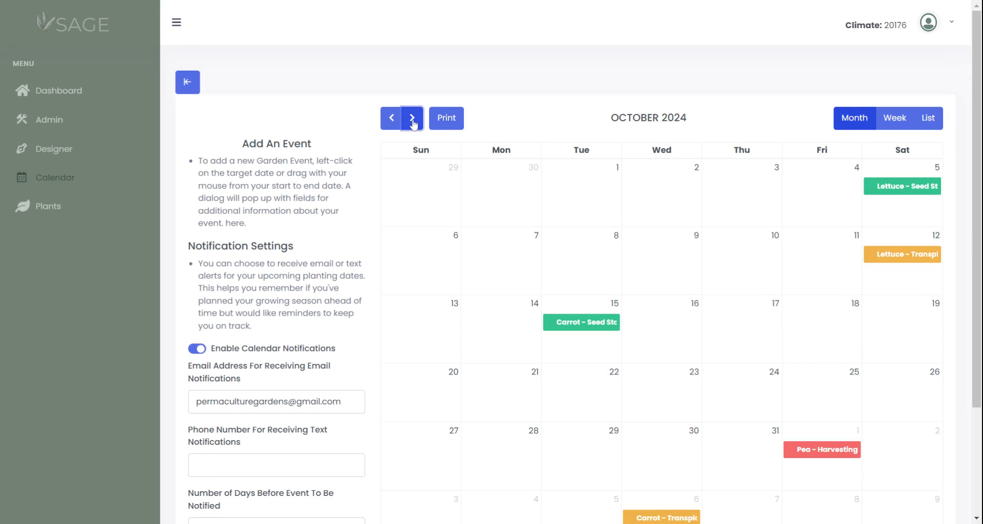
scroll(981, 141, down, 1)
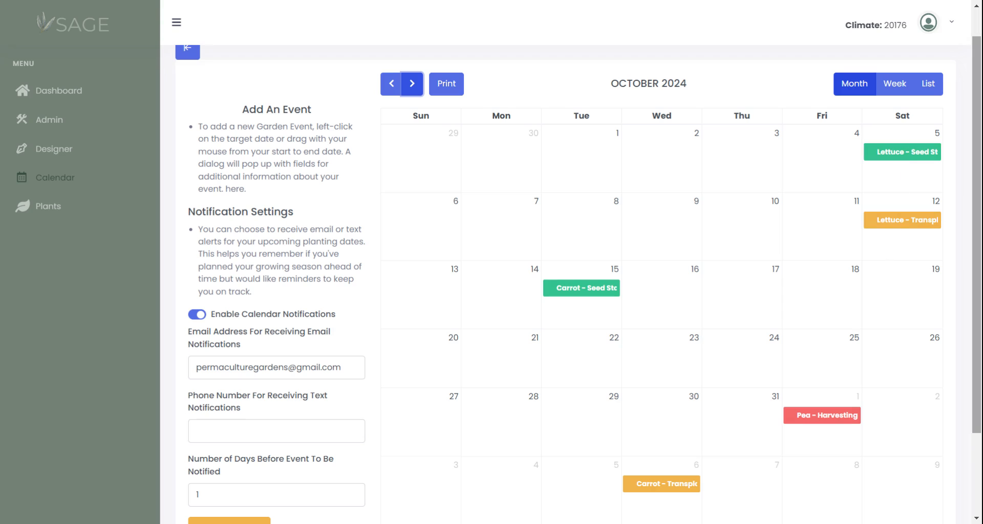
scroll(980, 197, down, 2)
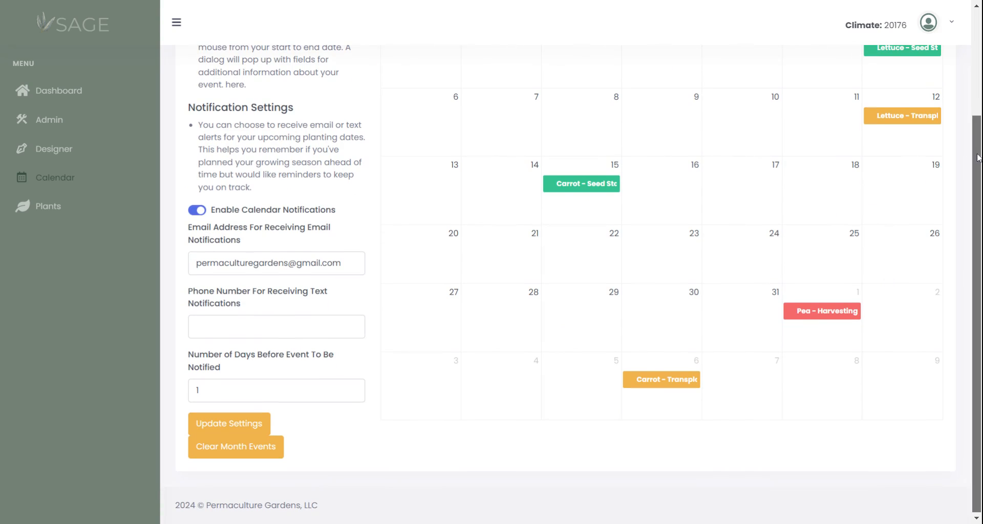
scroll(978, 157, up, 1)
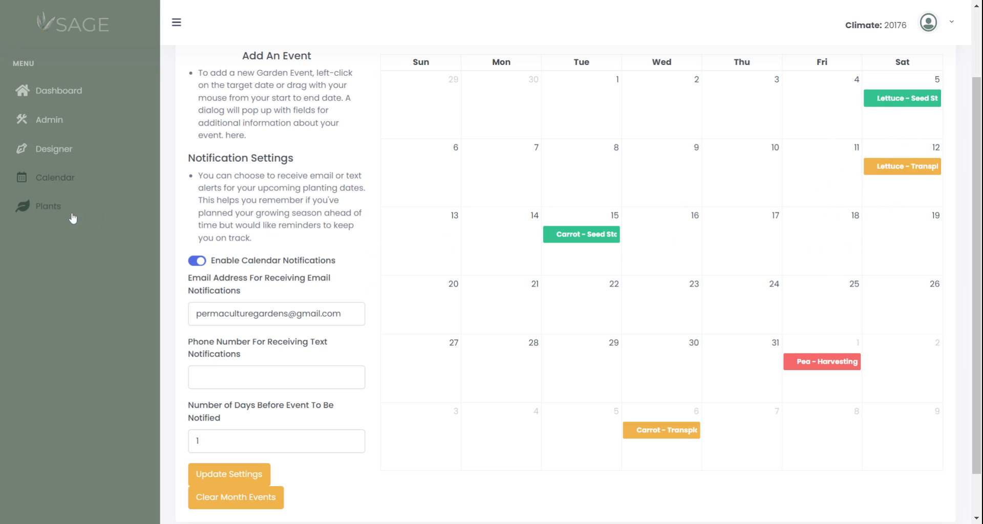
click(53, 214)
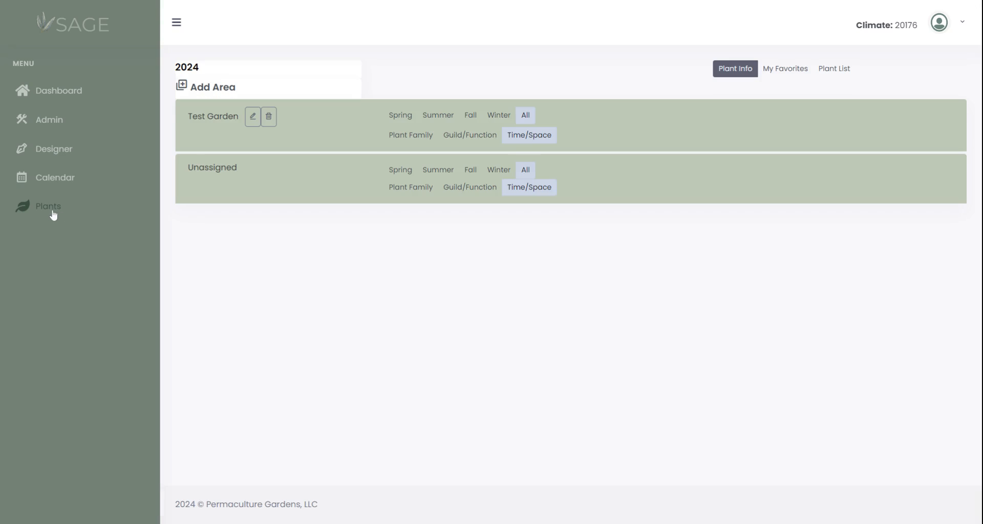